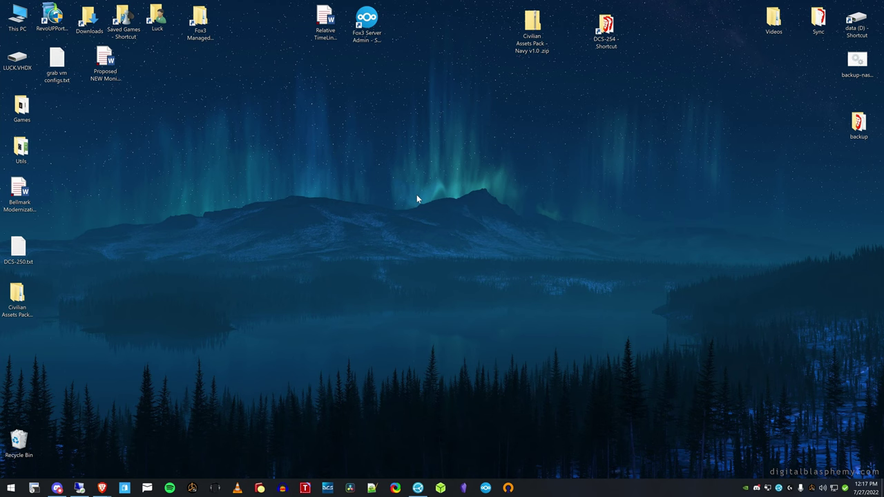
# - Open the DCS-254 folder, then review its Properties from the parent folder without changes
pyautogui.doubleClick(606, 27)
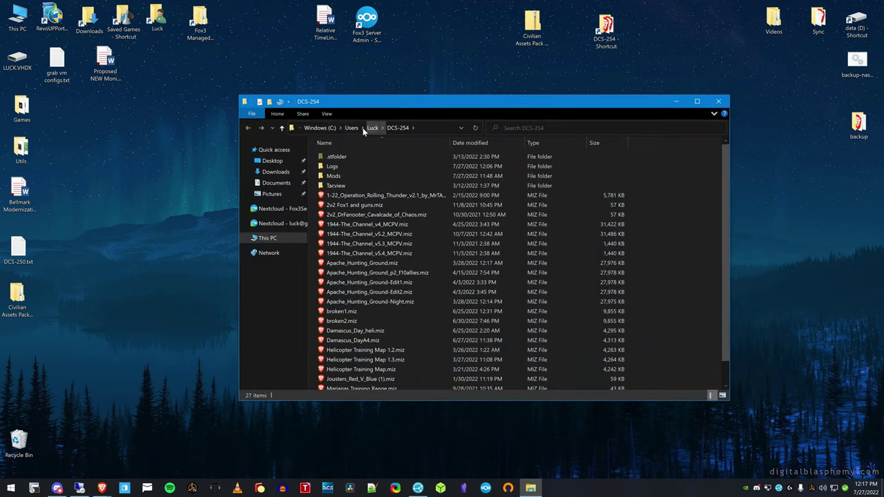
pyautogui.click(372, 127)
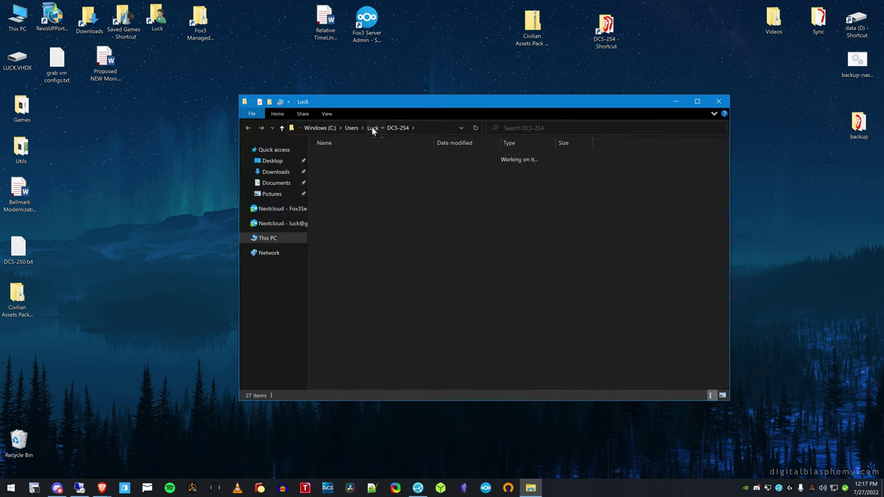
pyautogui.rightClick(350, 252)
pyautogui.click(361, 245)
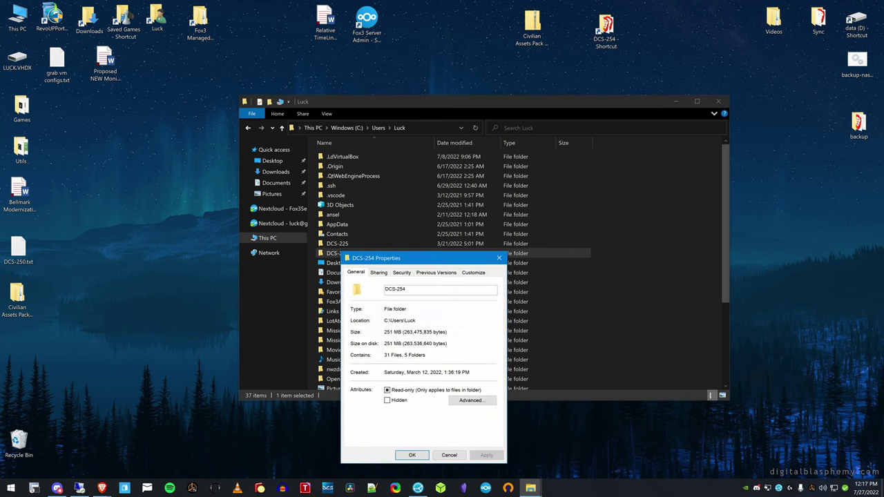
pyautogui.click(447, 455)
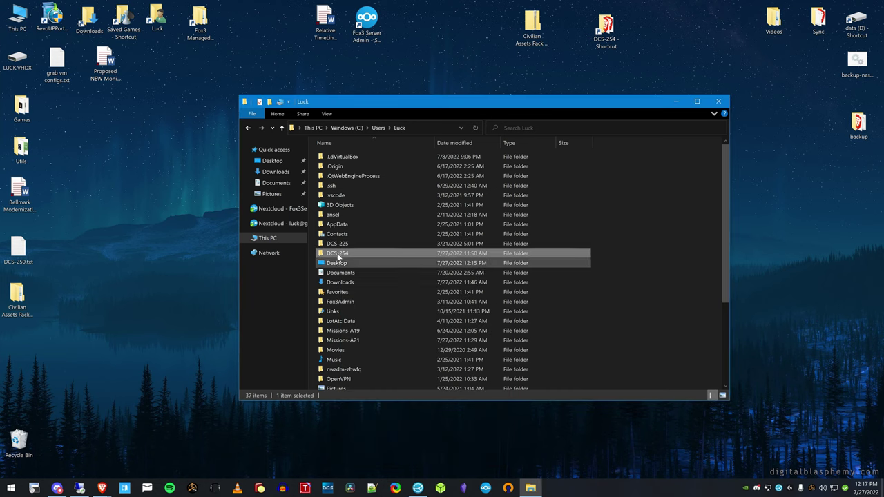
# - Reopen DCS-254 and scroll through its 27 items down to Vietnam_2.1_Beta.miz
pyautogui.doubleClick(336, 254)
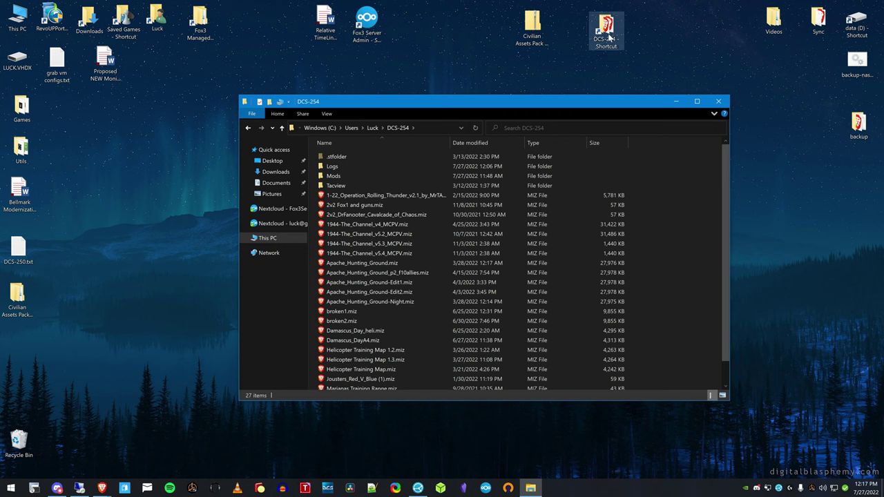
pyautogui.scroll(-1, 380, 281)
pyautogui.scroll(1, 380, 281)
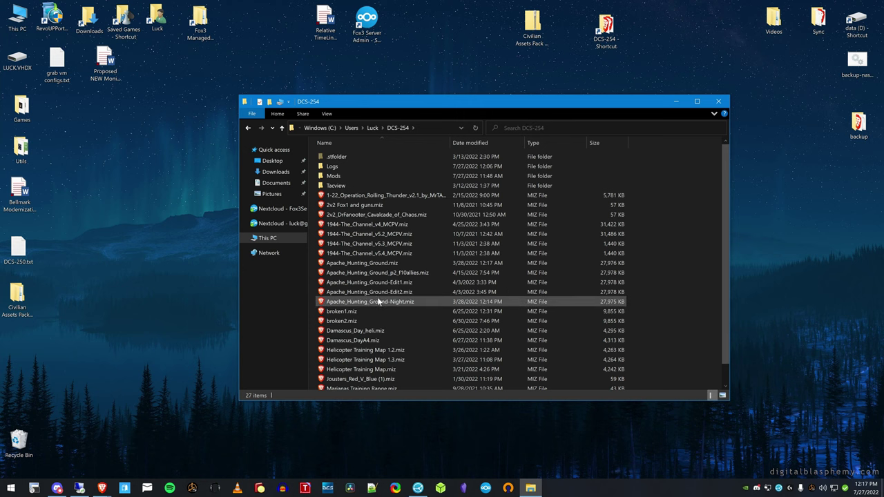
pyautogui.scroll(-1, 387, 290)
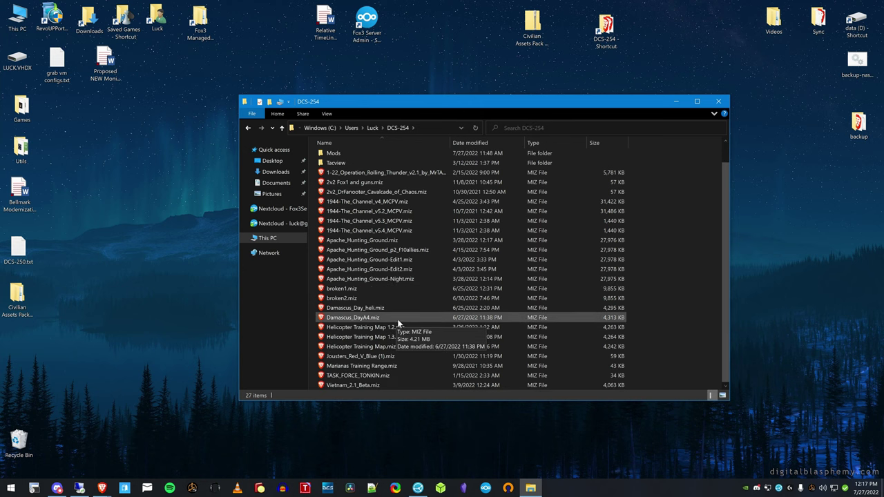
# - In SyncTrayzor, expand DCS-254, then pause and resume syncing with all remote devices
pyautogui.click(779, 488)
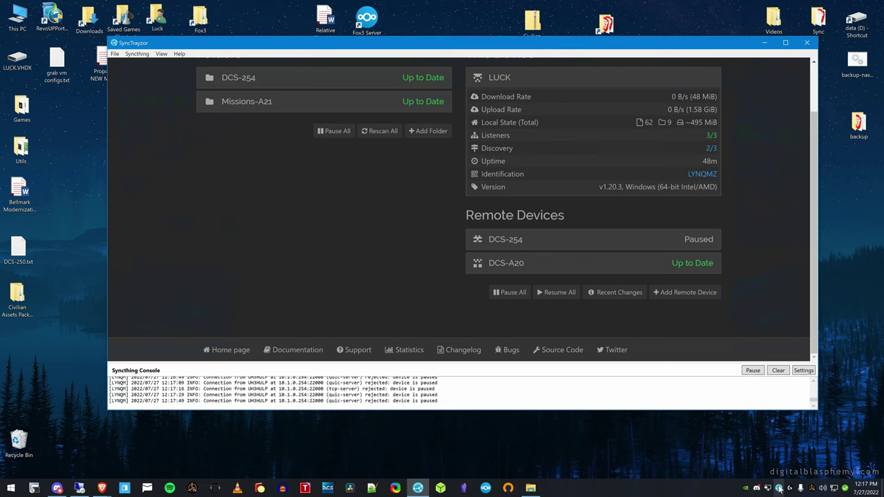
pyautogui.scroll(1, 325, 161)
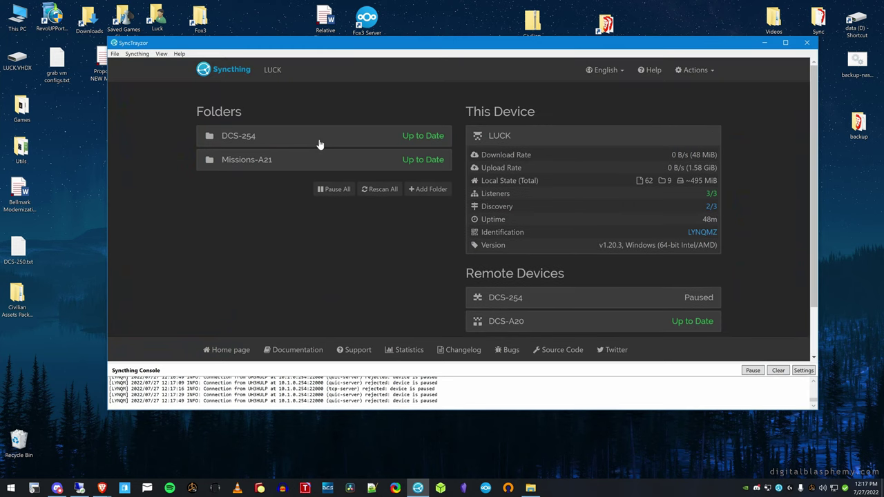
pyautogui.click(680, 303)
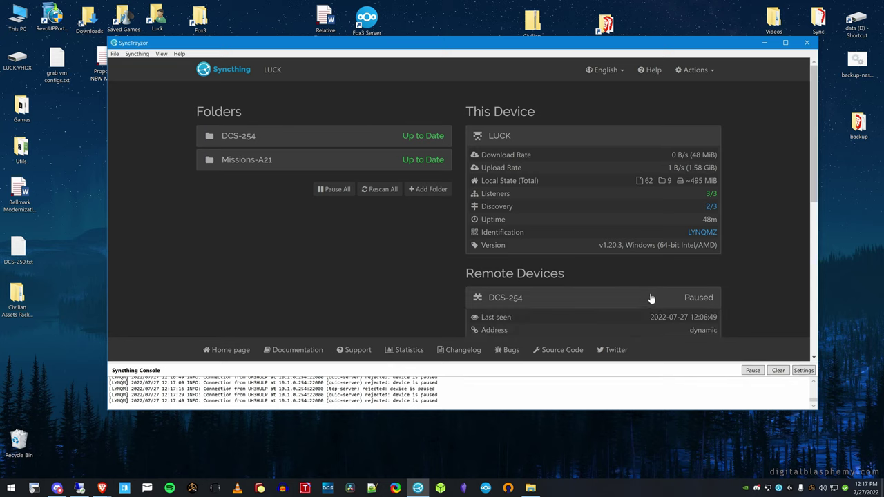
pyautogui.scroll(-6, 650, 299)
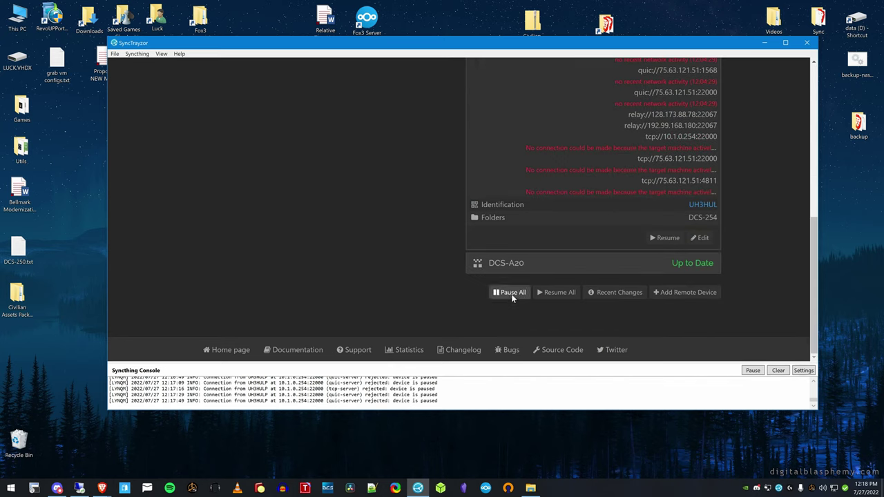
pyautogui.click(511, 294)
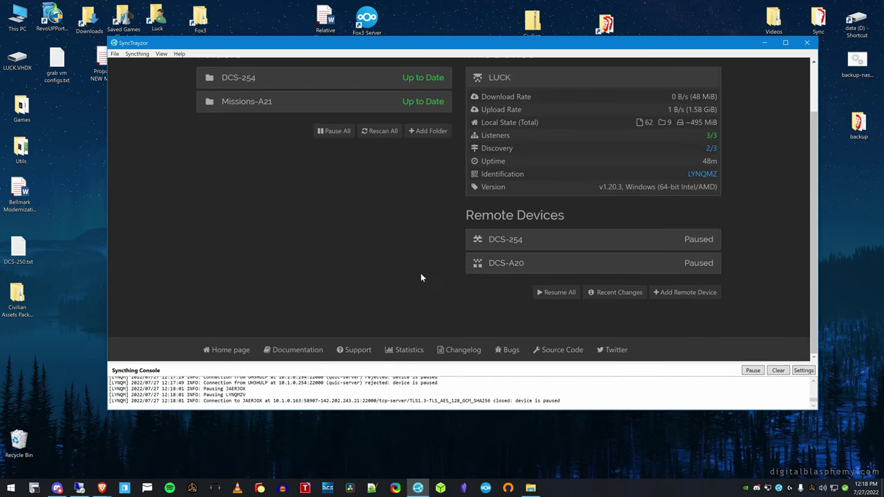
pyautogui.click(552, 292)
pyautogui.scroll(2, 344, 247)
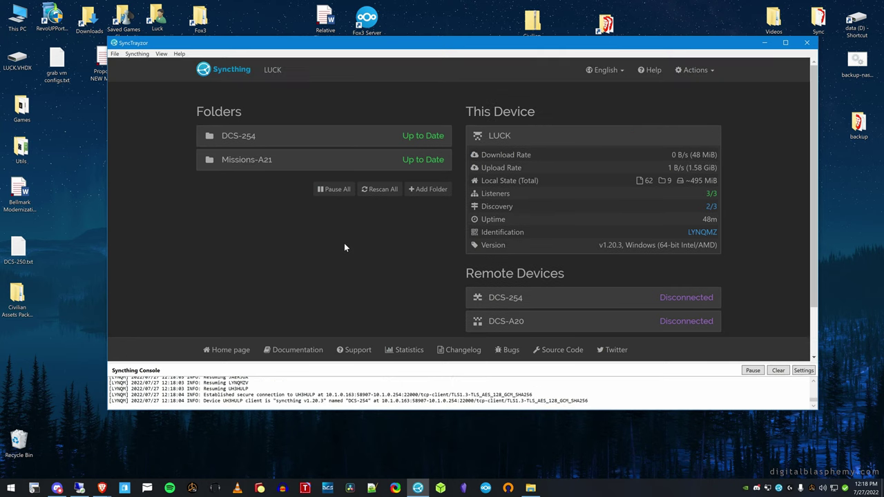
# - Confirm DCS-254\Mods\Tech is empty, then return to the DCS-254 folder
pyautogui.click(763, 44)
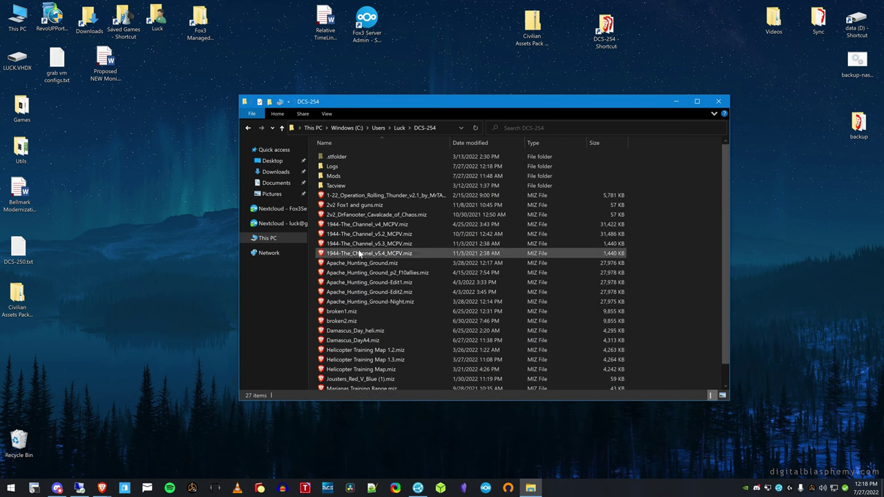
pyautogui.doubleClick(330, 177)
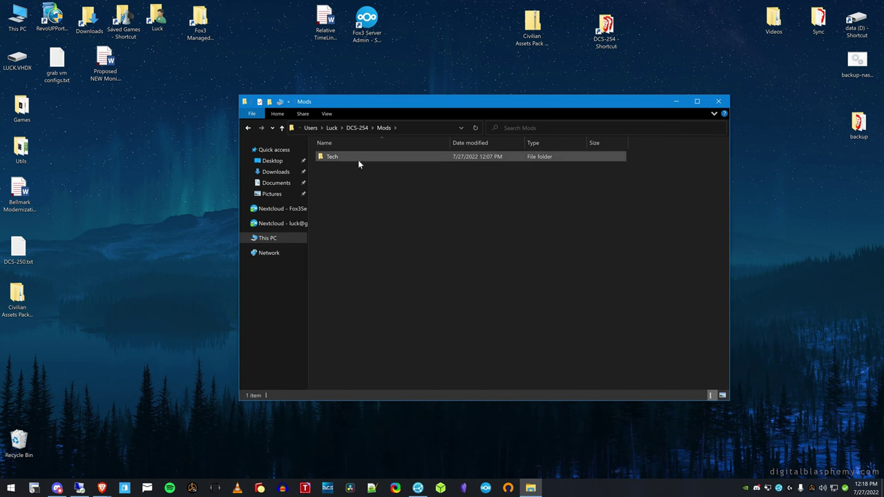
pyautogui.doubleClick(353, 156)
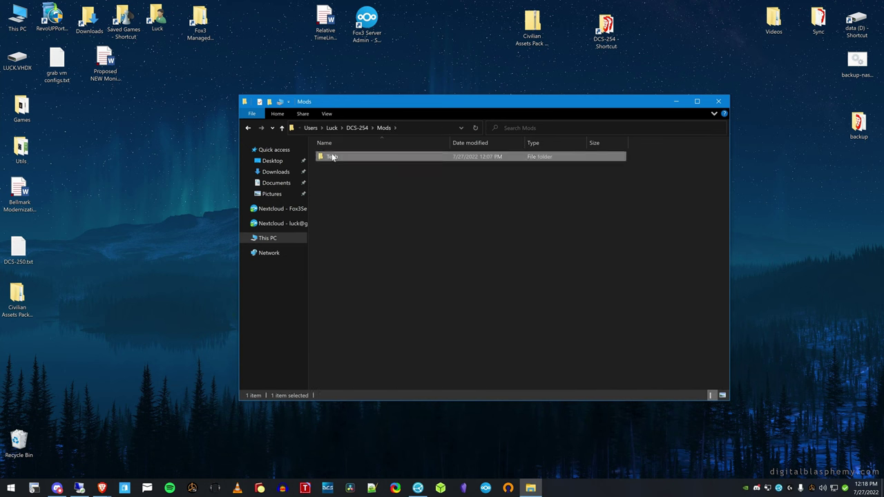
pyautogui.click(379, 129)
pyautogui.click(357, 128)
pyautogui.moveTo(335, 176); pyautogui.dragTo(321, 167)
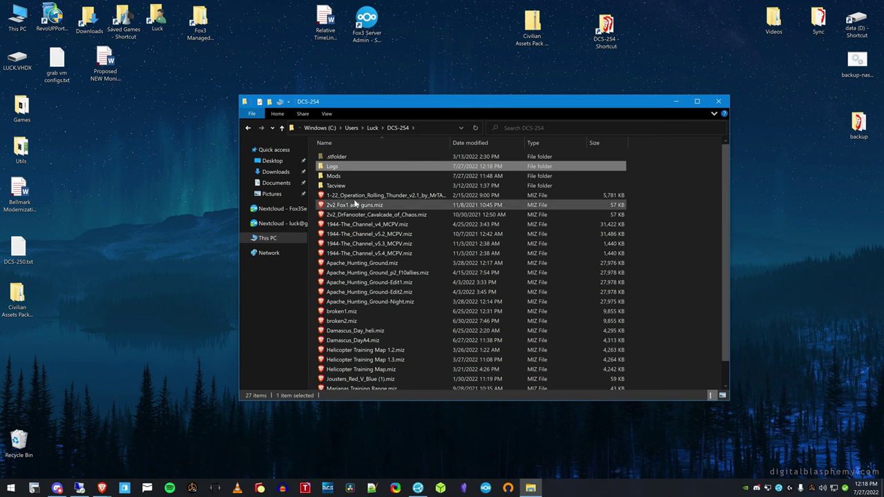
# - Open Logs and read dcs.log.old in Notepad through its 2022-07-27 entries
pyautogui.doubleClick(326, 167)
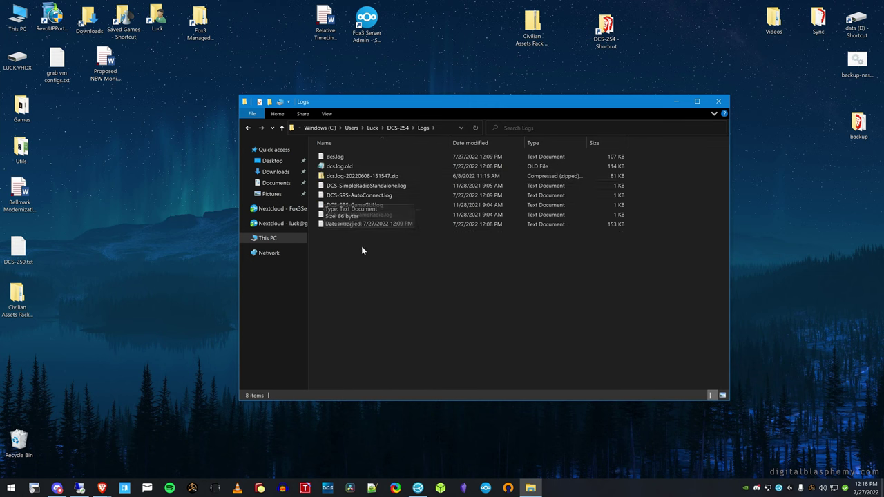
pyautogui.doubleClick(335, 166)
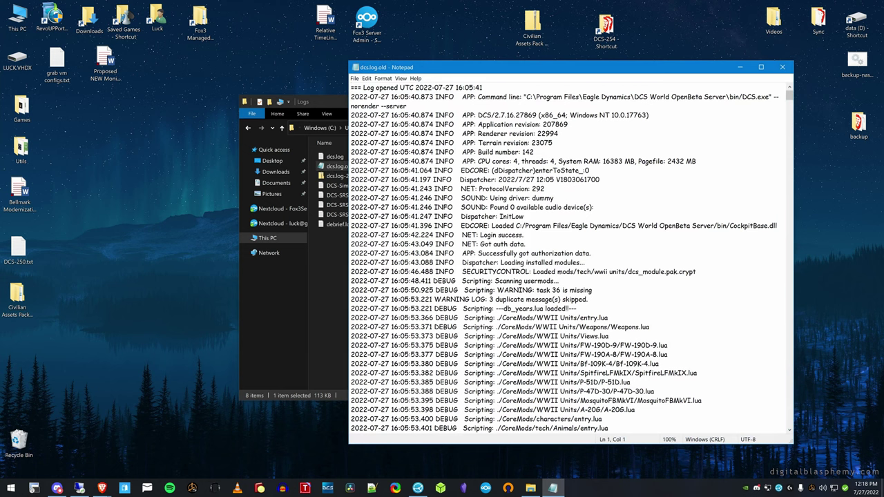
pyautogui.moveTo(789, 95); pyautogui.dragTo(805, 420)
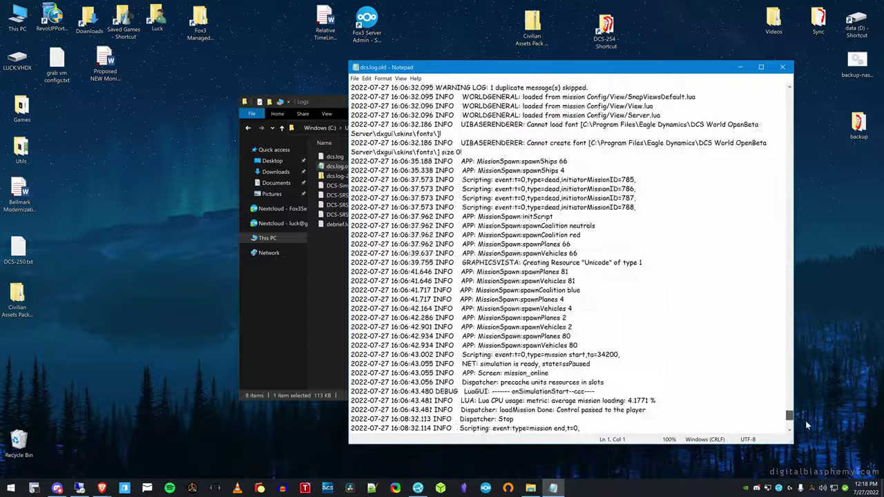
pyautogui.scroll(-3, 570, 255)
pyautogui.scroll(15, 570, 255)
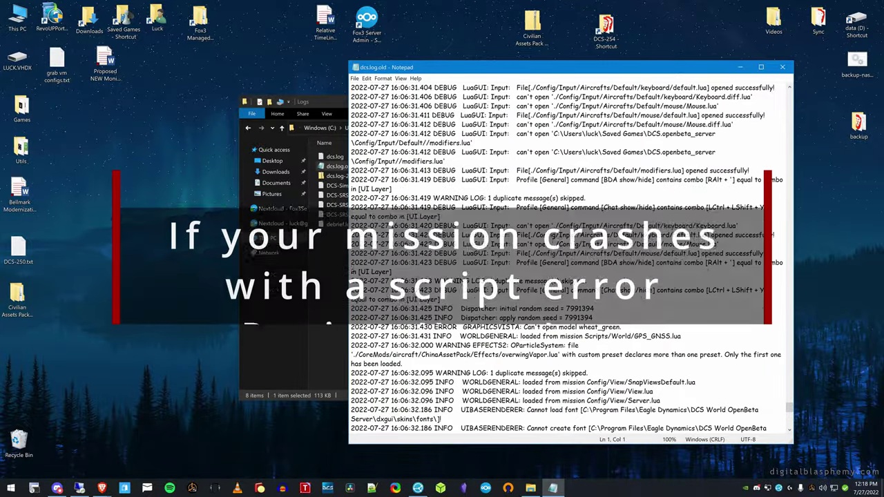
pyautogui.scroll(8, 570, 256)
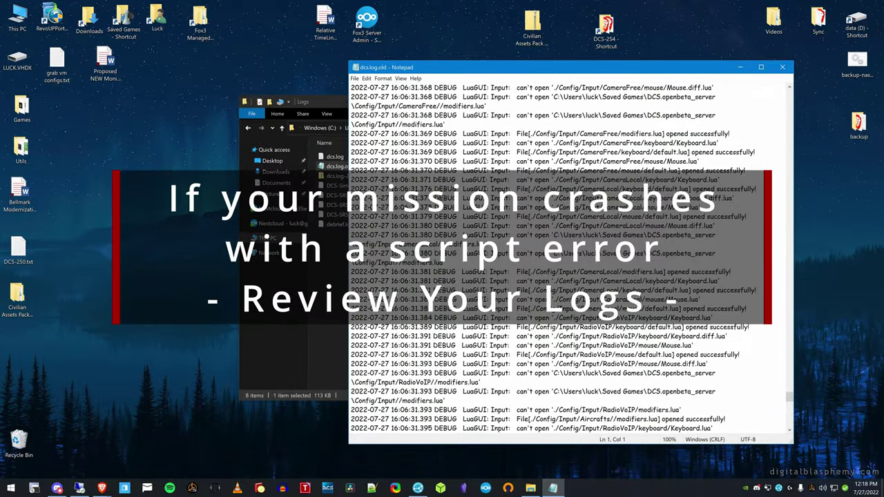
pyautogui.scroll(5, 571, 255)
pyautogui.scroll(-4, 570, 255)
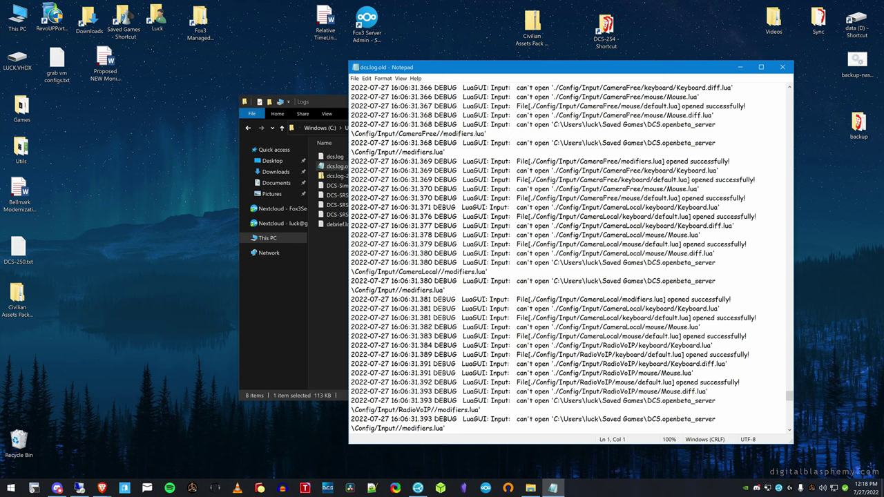
# - Close the log, return to the DCS-254 listing, and switch to the Brave browser
pyautogui.click(782, 67)
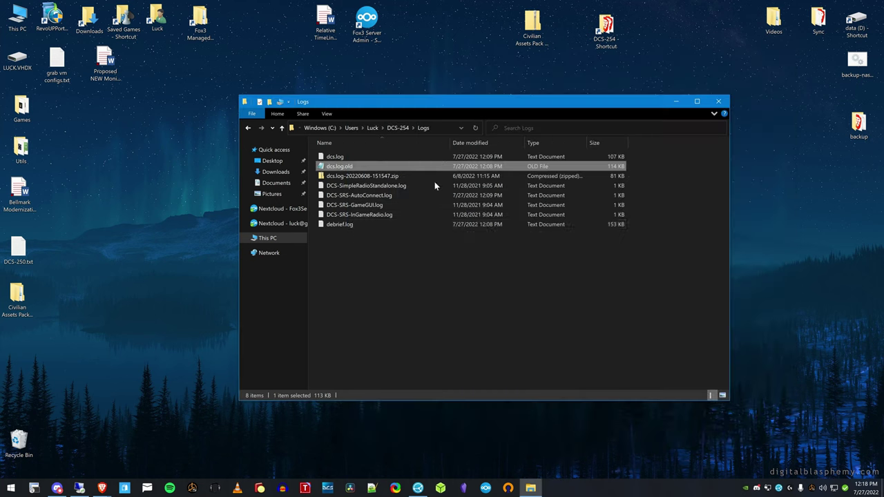
pyautogui.click(397, 128)
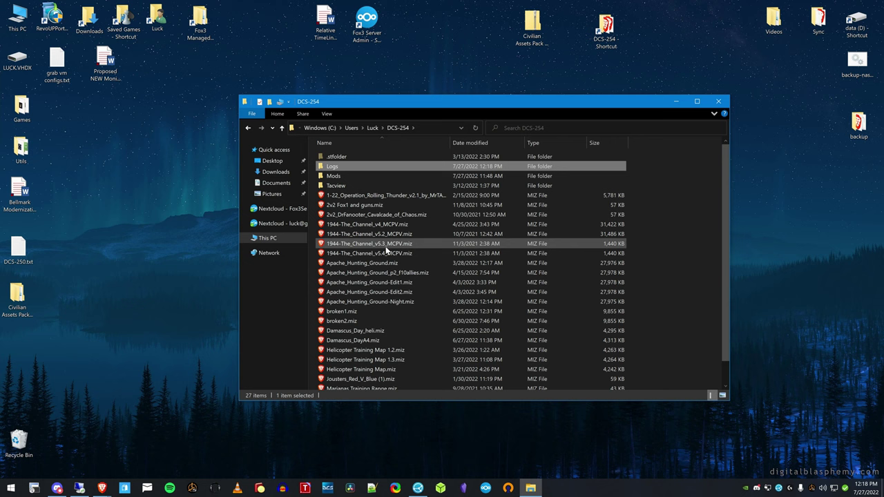
pyautogui.scroll(-1, 360, 365)
pyautogui.scroll(1, 388, 194)
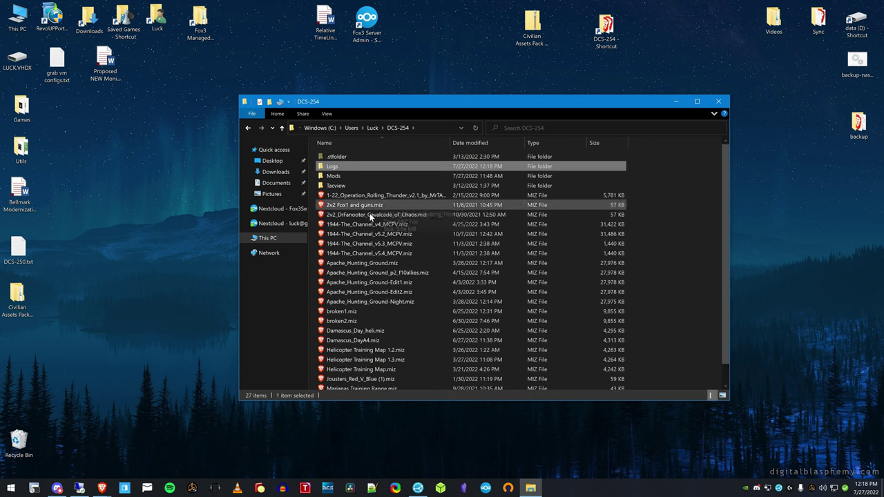
pyautogui.click(103, 481)
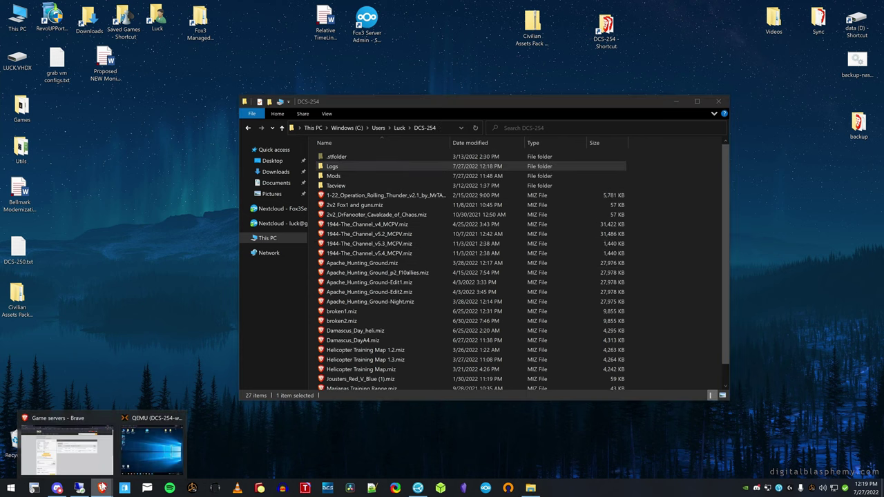
# - Go to the DCS Game servers page and open Fox3 Test Server 254's settings, confirming it's offline
pyautogui.click(90, 449)
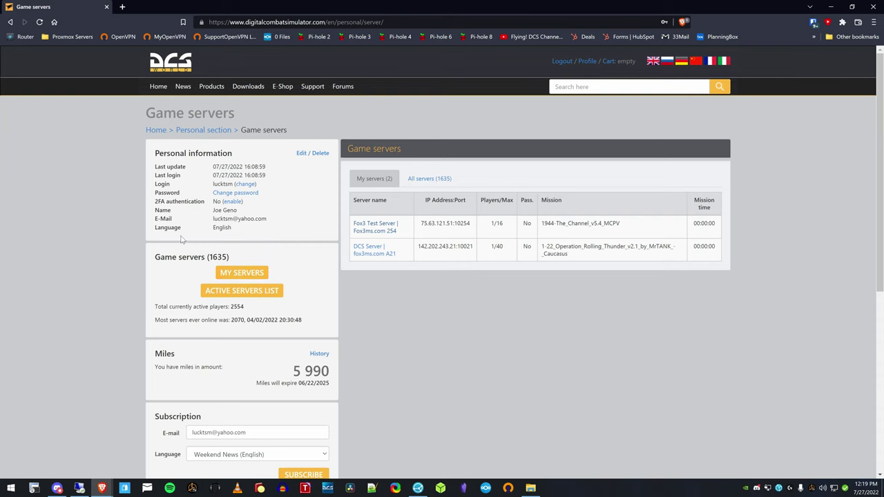
pyautogui.click(372, 229)
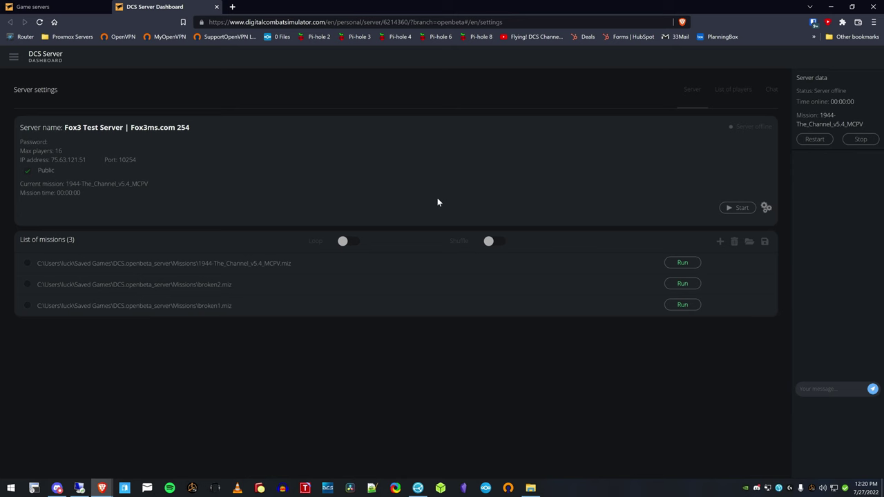
# - Minimize Brave and confirm DCS-254\Mods\Tech is still empty
pyautogui.click(831, 6)
pyautogui.doubleClick(334, 176)
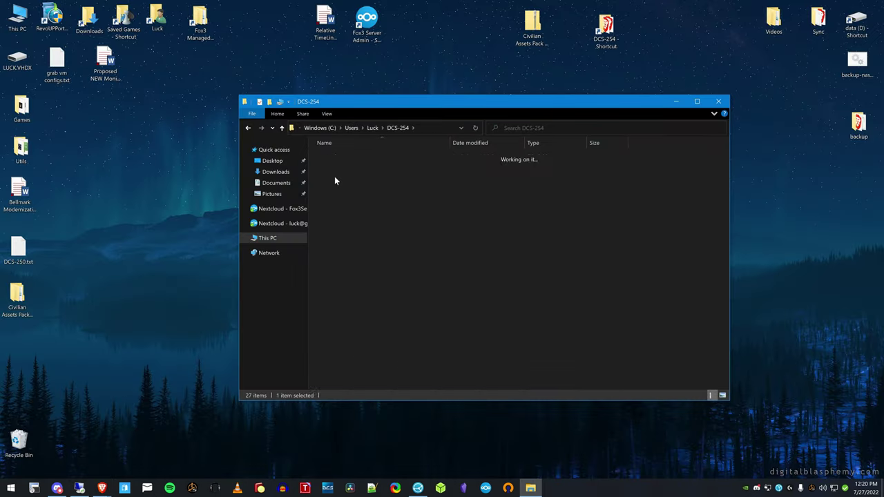
pyautogui.click(347, 159)
pyautogui.doubleClick(347, 158)
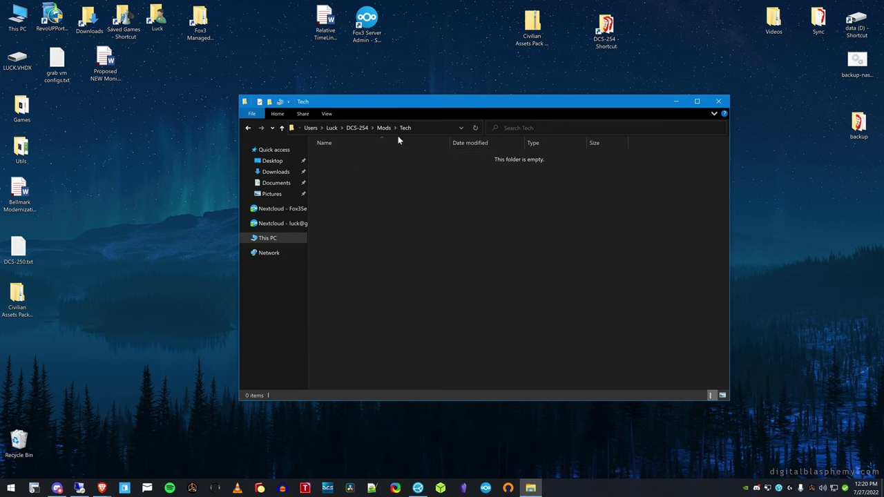
pyautogui.click(379, 129)
# - Arrange the mod icons on the desktop and open the extracted Navy v1.0 folder's README PDF
pyautogui.moveTo(529, 36); pyautogui.dragTo(102, 183)
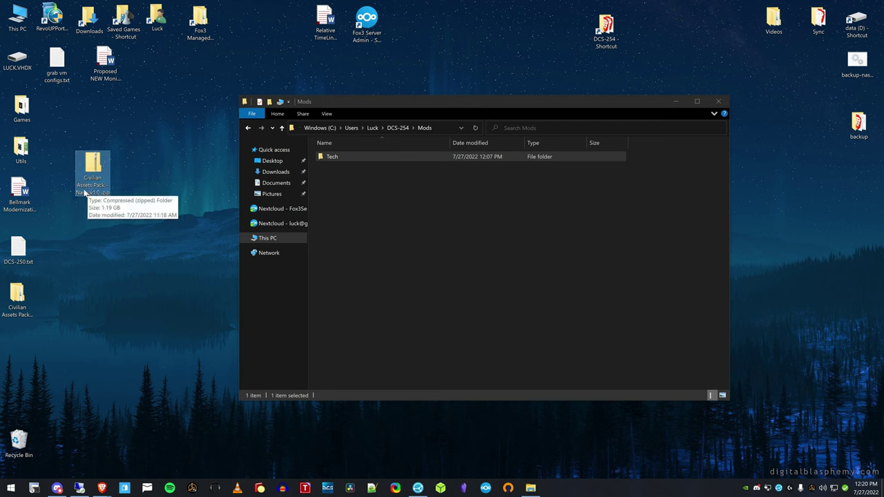
pyautogui.moveTo(17, 298); pyautogui.dragTo(143, 167)
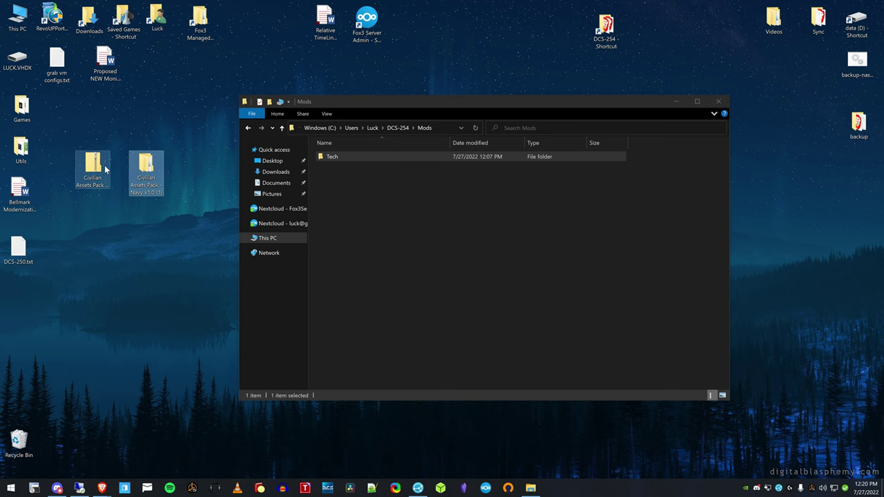
pyautogui.doubleClick(145, 172)
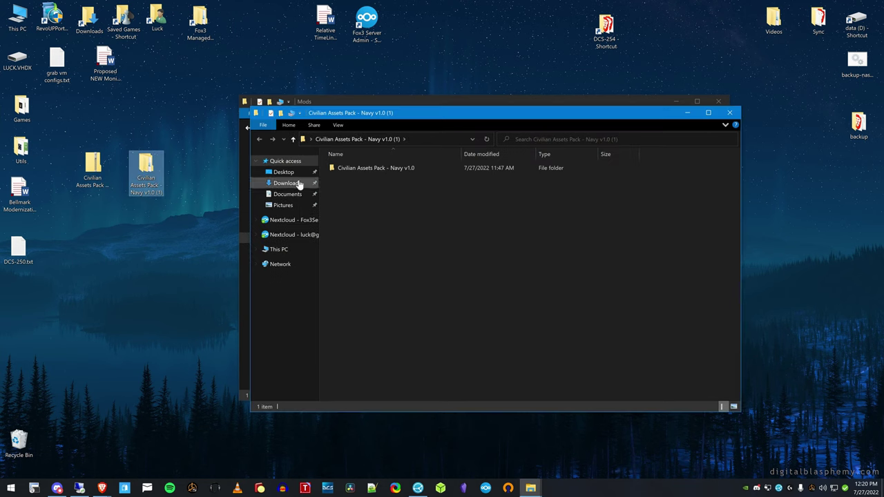
pyautogui.doubleClick(344, 168)
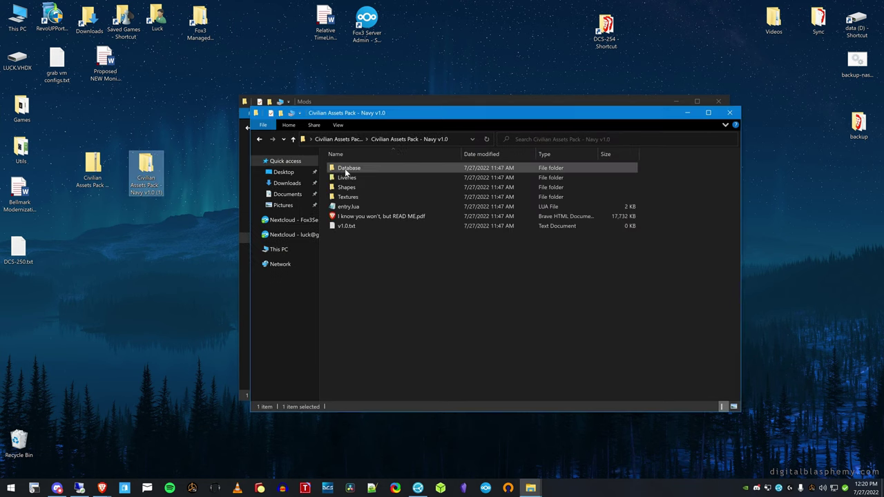
pyautogui.doubleClick(390, 217)
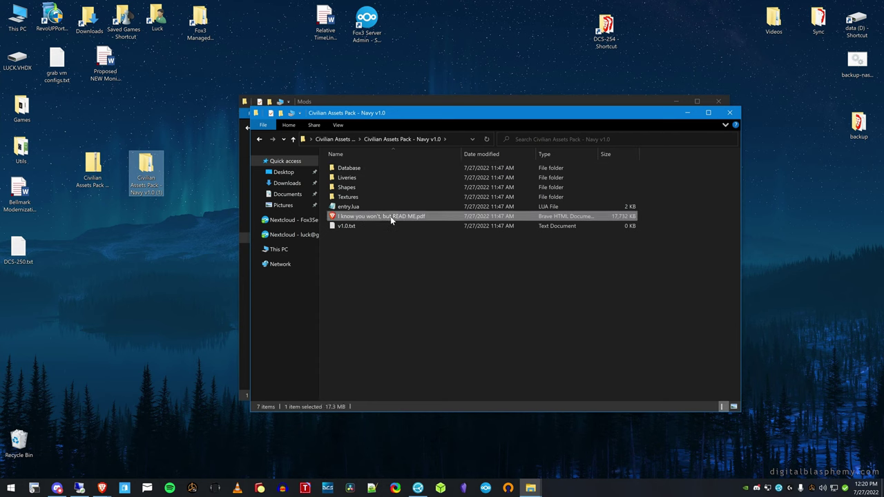
# - Scroll the README to Installation and highlight the Mods\tech install path
pyautogui.scroll(-8, 557, 246)
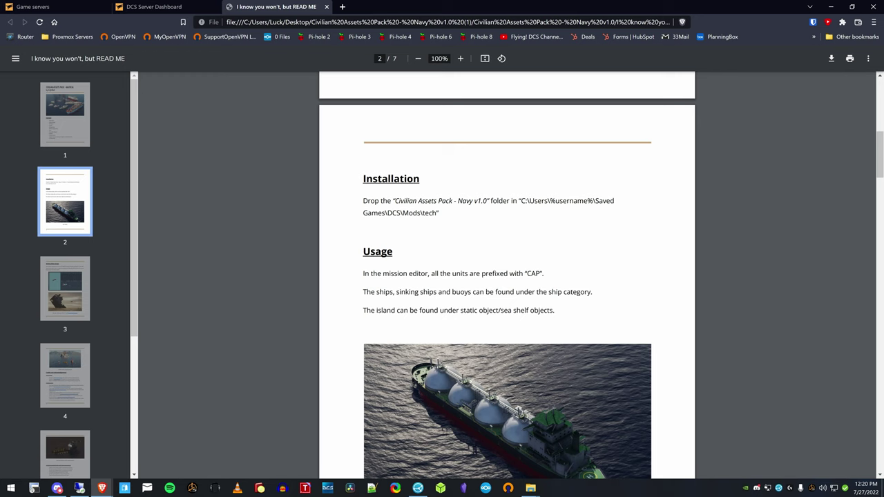
pyautogui.moveTo(401, 212); pyautogui.dragTo(437, 213)
pyautogui.click(490, 230)
pyautogui.tripleClick(400, 212)
pyautogui.click(412, 213)
pyautogui.doubleClick(412, 213)
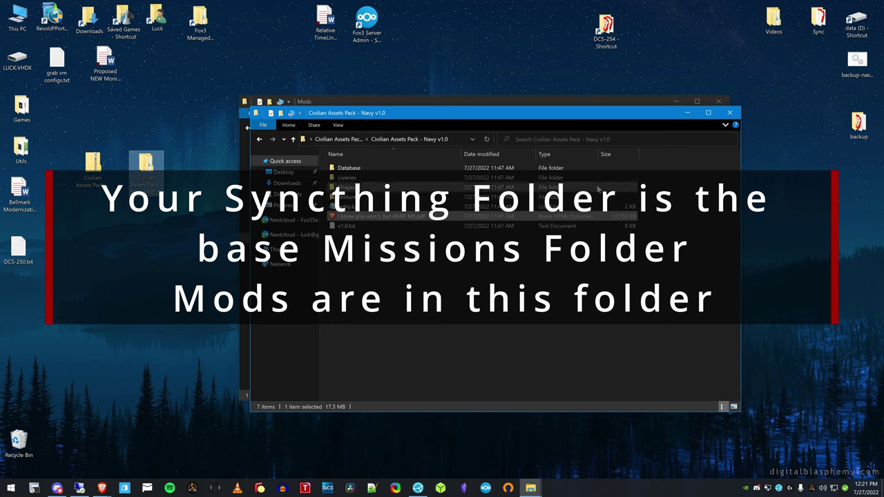
# - Navigate from DCS-254 into the empty Mods\Tech folder and select the extracted mod folder on the desktop
pyautogui.click(626, 102)
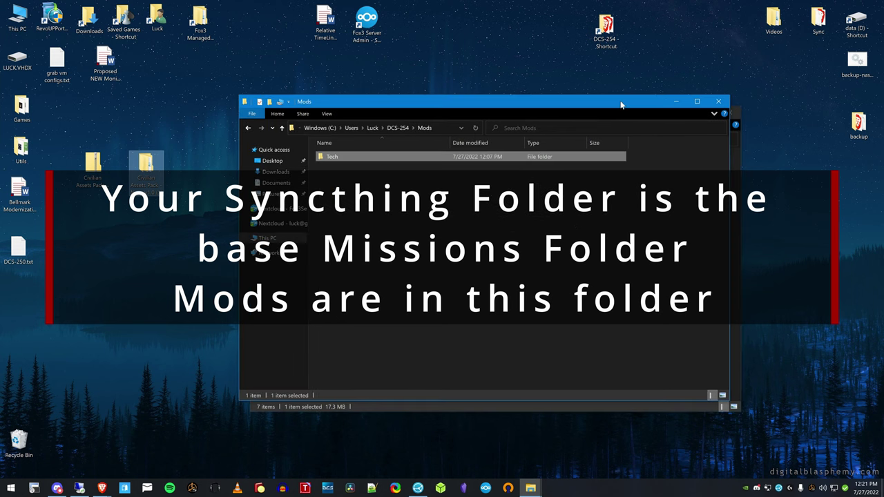
pyautogui.click(392, 128)
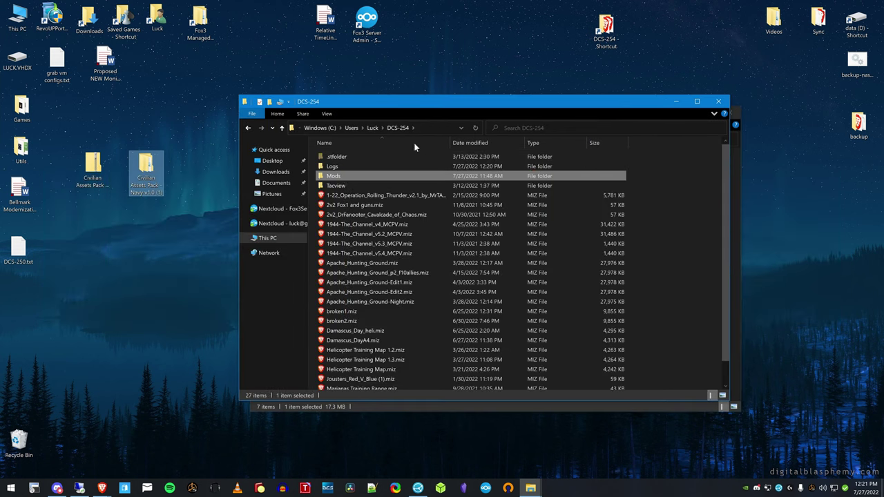
pyautogui.scroll(-1, 408, 277)
pyautogui.scroll(1, 367, 298)
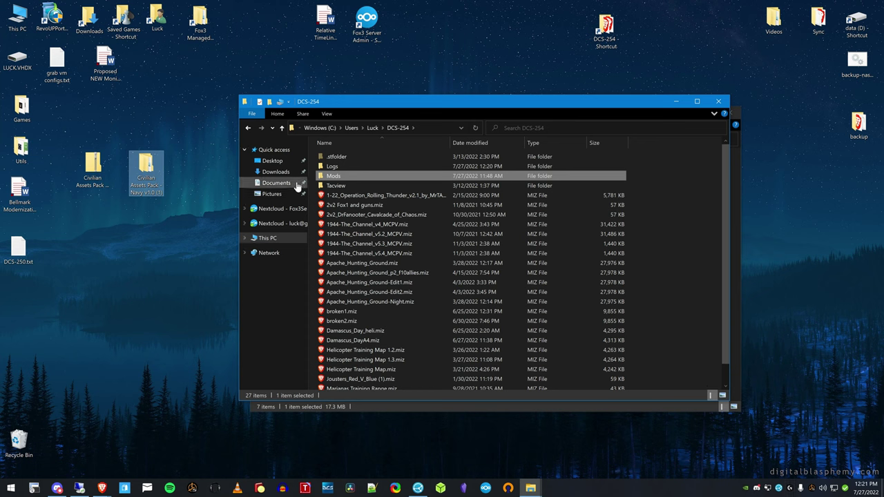
pyautogui.doubleClick(326, 177)
pyautogui.doubleClick(322, 159)
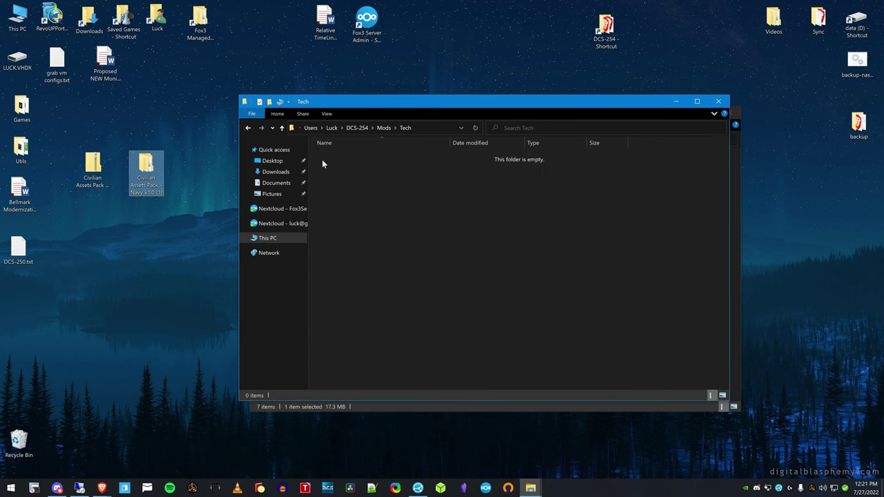
pyautogui.click(156, 177)
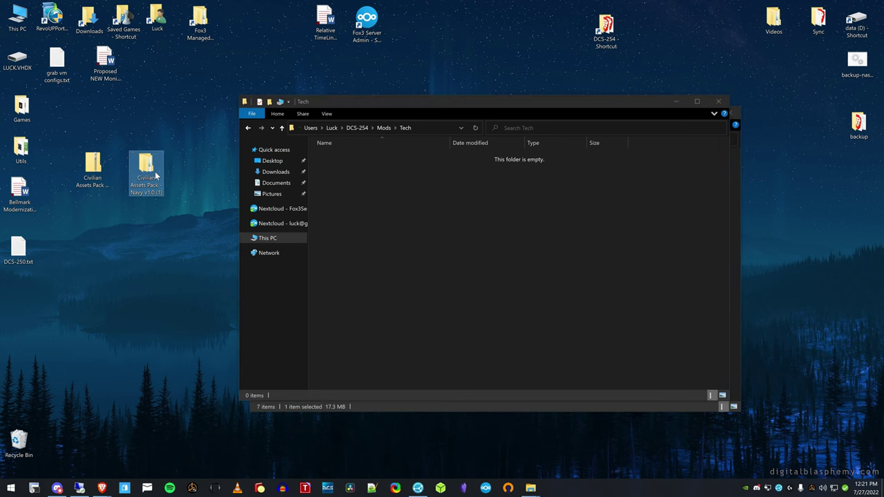
# - Move Civilian Assets Pack - Navy v1.0 into the Tech folder and close the emptied source window
pyautogui.doubleClick(156, 176)
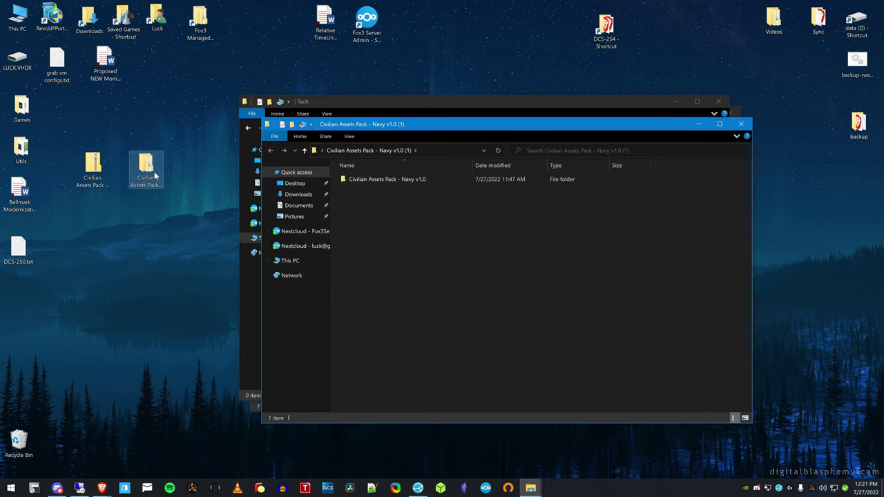
pyautogui.moveTo(434, 127); pyautogui.dragTo(473, 288)
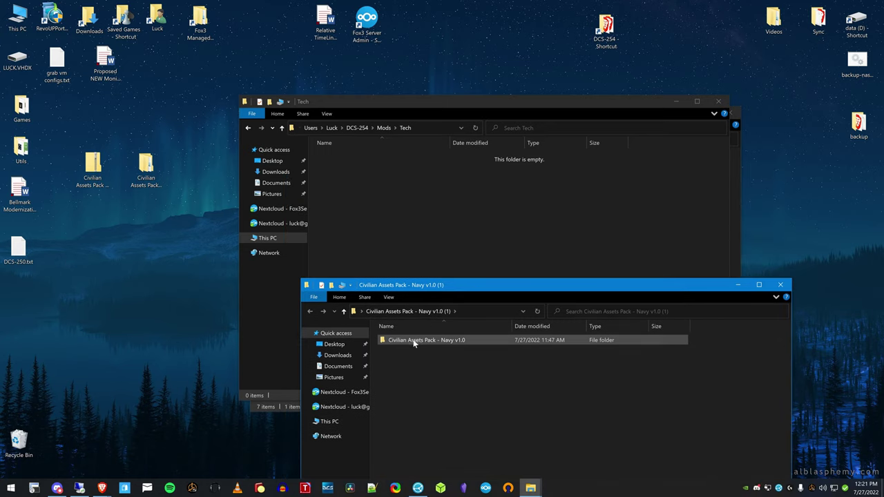
pyautogui.moveTo(414, 340); pyautogui.dragTo(388, 197)
pyautogui.click(748, 357)
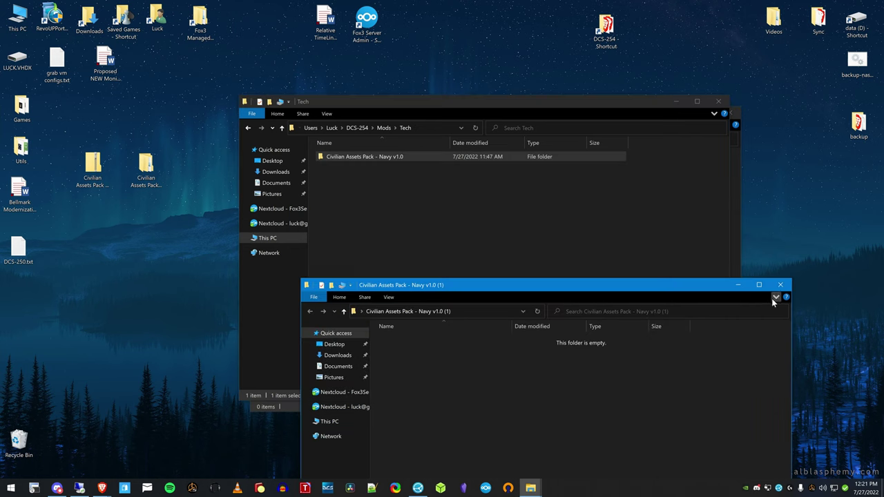
pyautogui.click(780, 285)
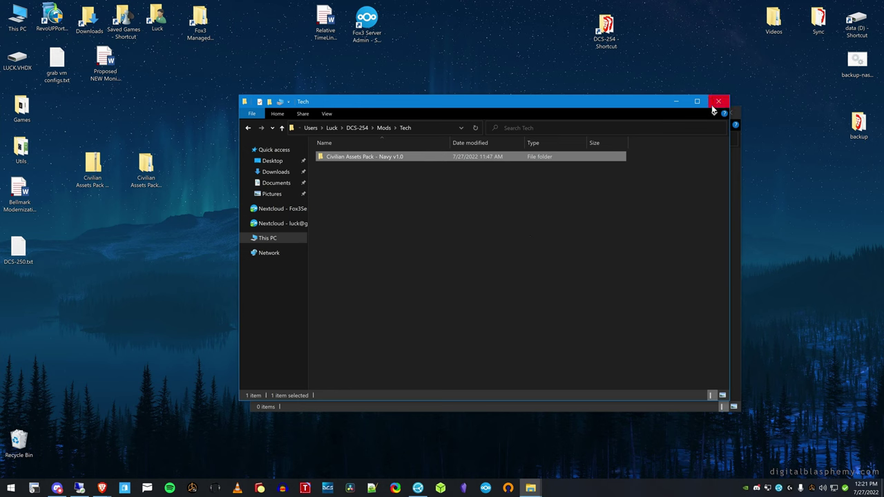
# - View the moved mod folder's Properties and cancel without changes
pyautogui.rightClick(357, 161)
pyautogui.click(381, 387)
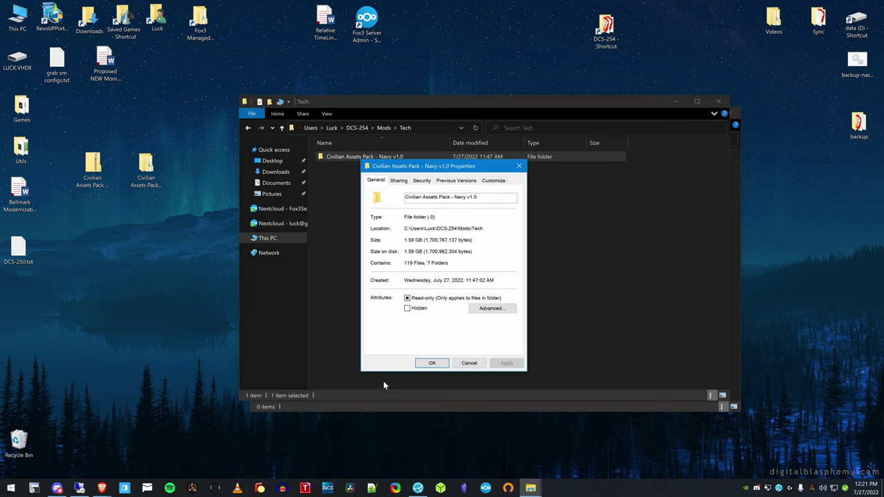
pyautogui.click(469, 362)
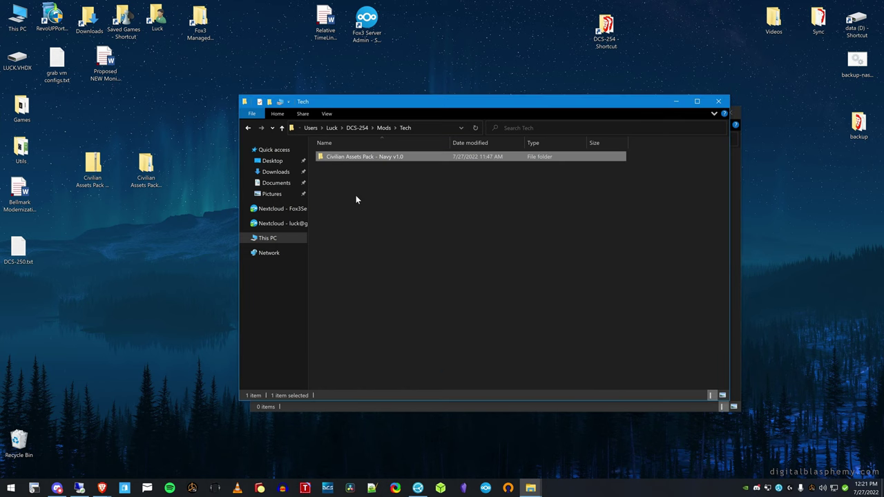
# - Go up through Mods and DCS-254, refreshing it, to the user's home folder, and reposition that window
pyautogui.click(384, 127)
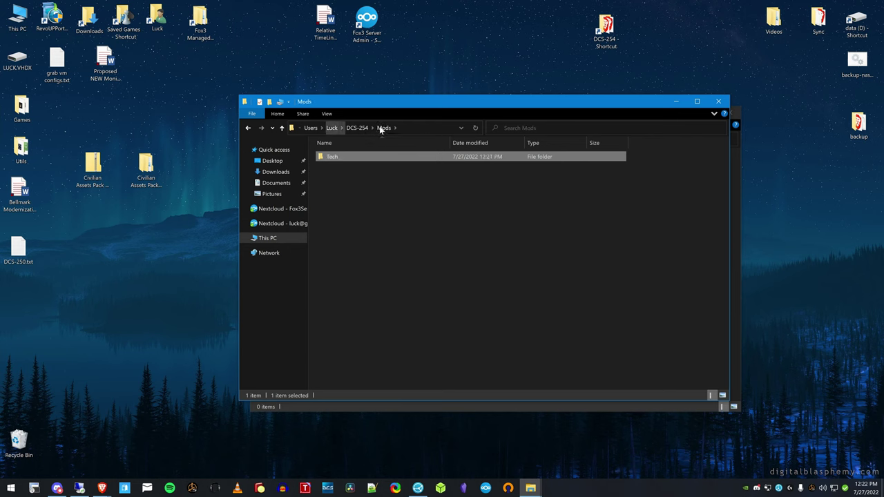
pyautogui.click(357, 128)
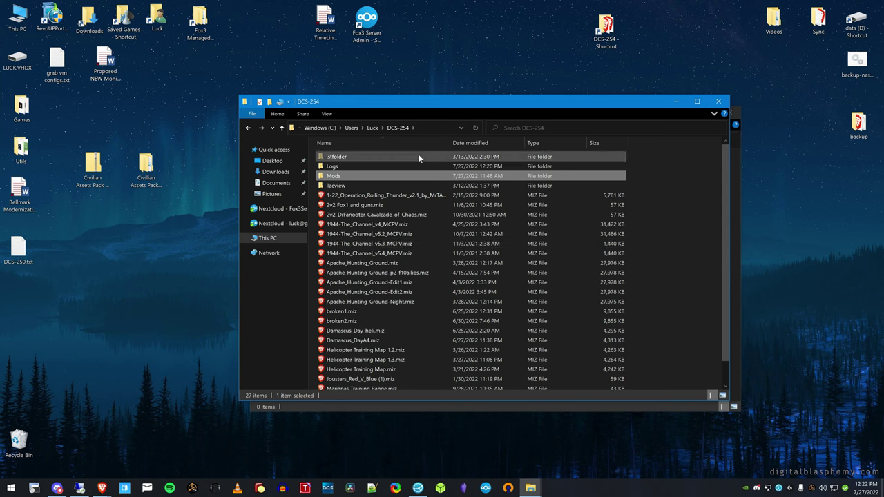
pyautogui.click(393, 131)
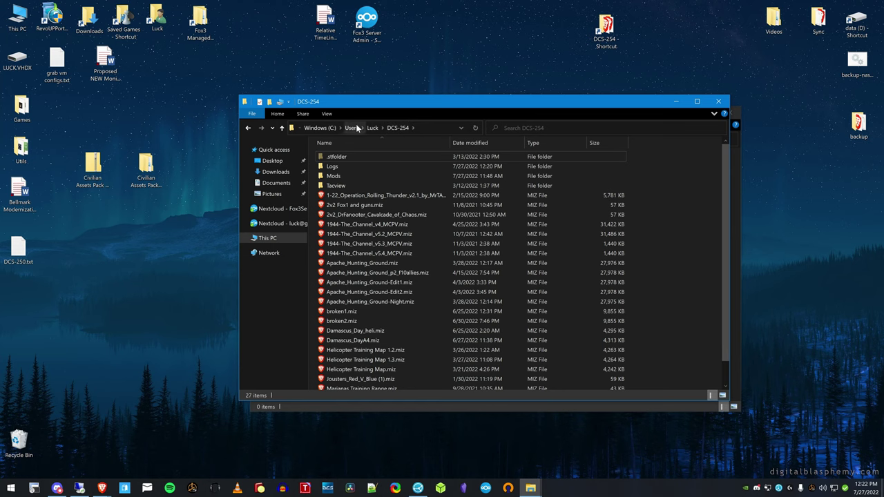
pyautogui.click(372, 128)
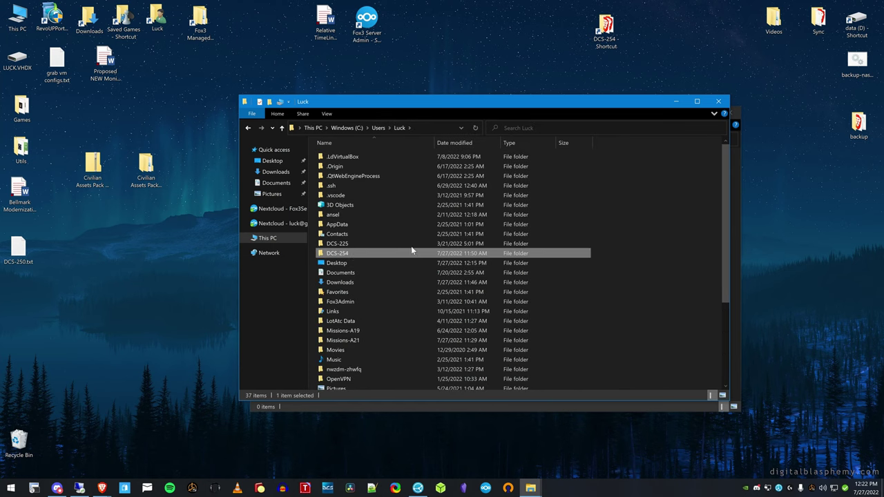
pyautogui.moveTo(467, 104); pyautogui.dragTo(432, 83)
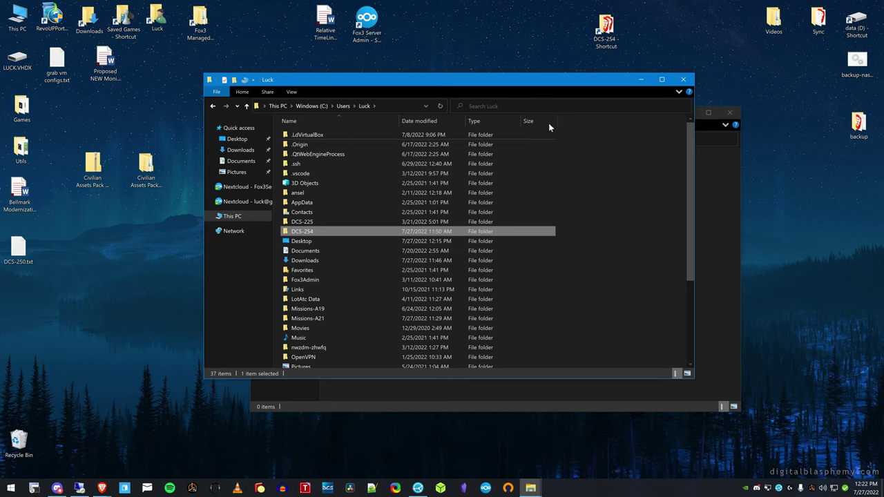
# - Minimize the home folder, close the empty mod window, and check the Navy mod in DCS-254\Mods\Tech
pyautogui.click(640, 80)
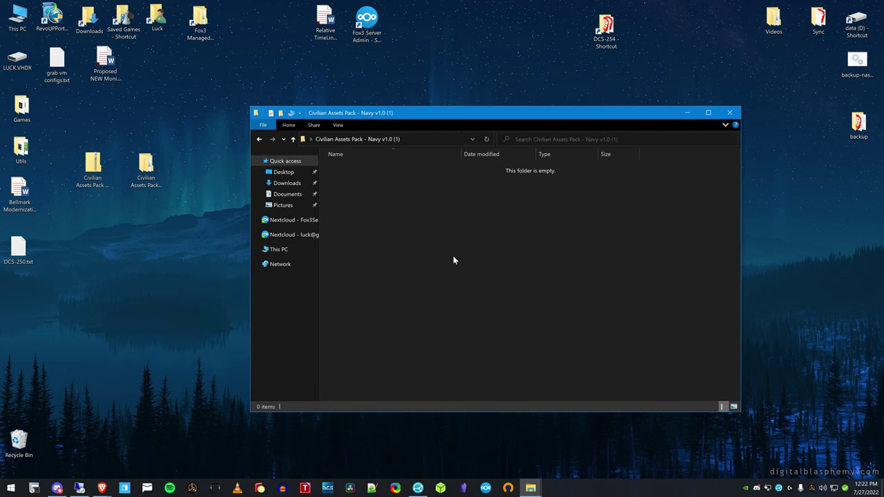
pyautogui.click(729, 113)
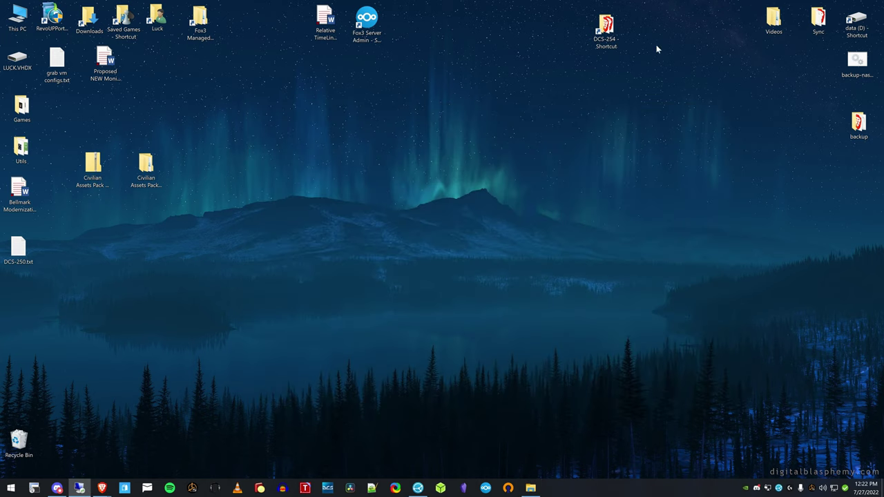
pyautogui.doubleClick(605, 29)
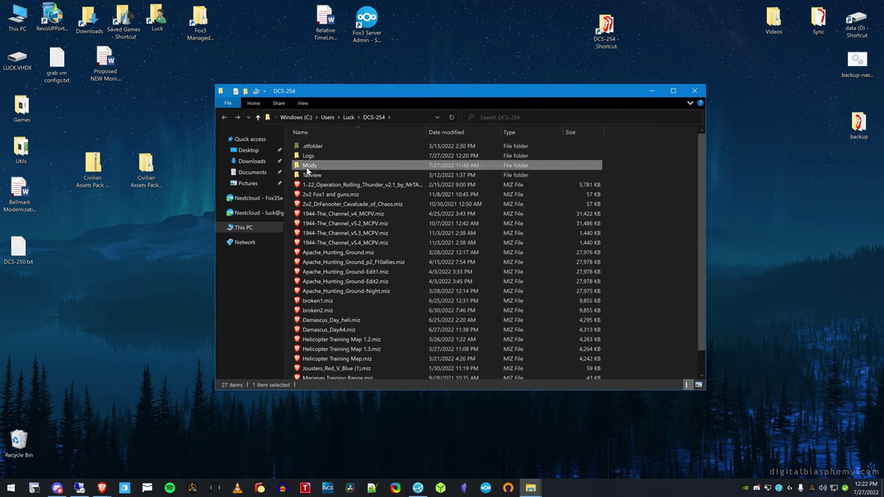
pyautogui.doubleClick(310, 165)
pyautogui.doubleClick(309, 146)
pyautogui.doubleClick(310, 147)
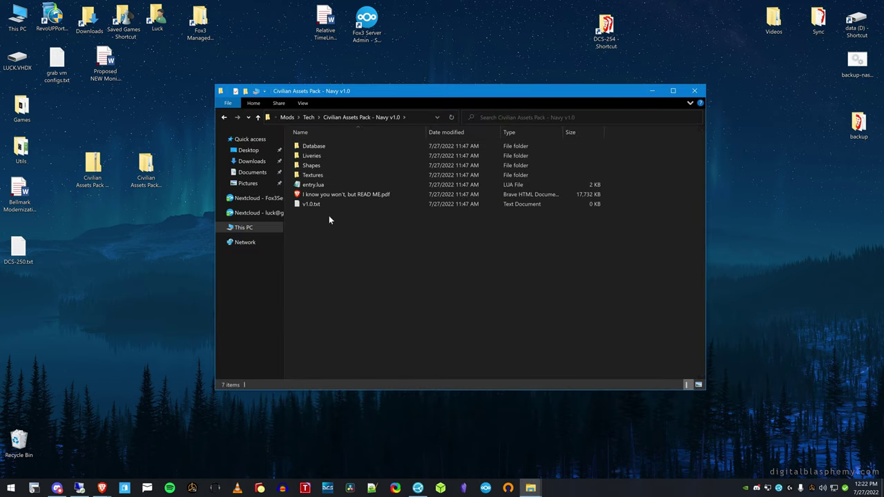
pyautogui.click(694, 90)
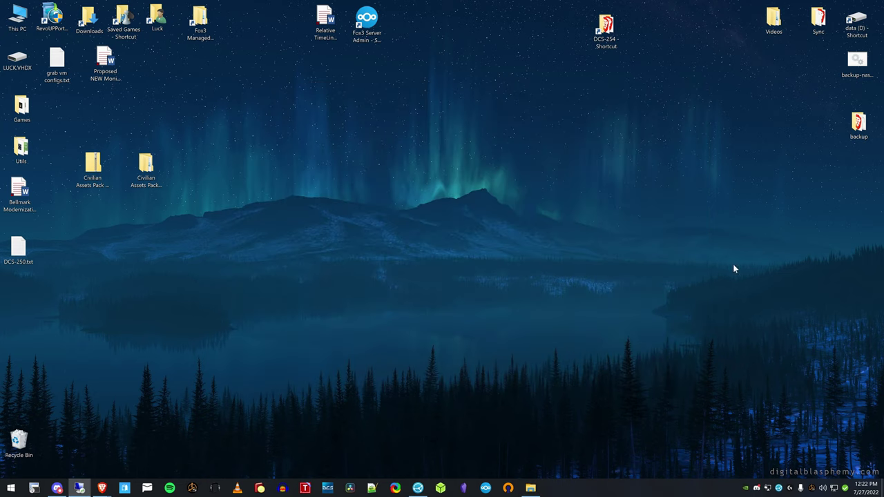
pyautogui.click(778, 488)
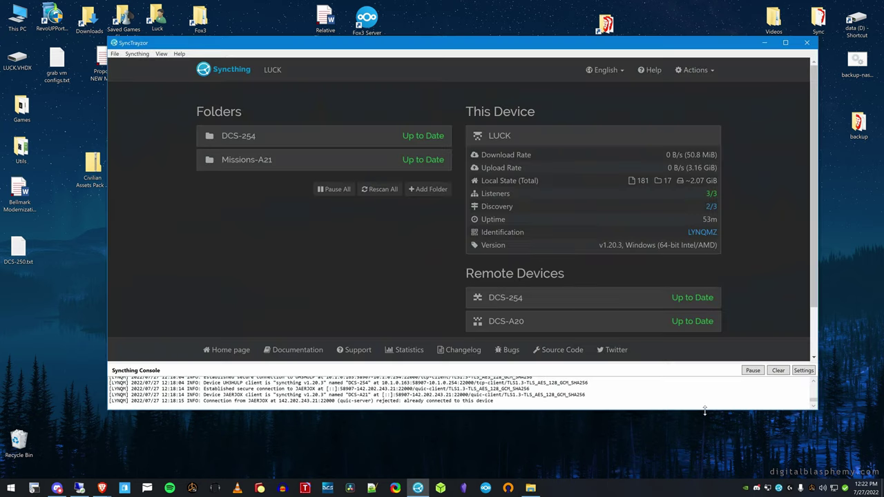
pyautogui.click(531, 301)
pyautogui.click(529, 301)
pyautogui.click(765, 44)
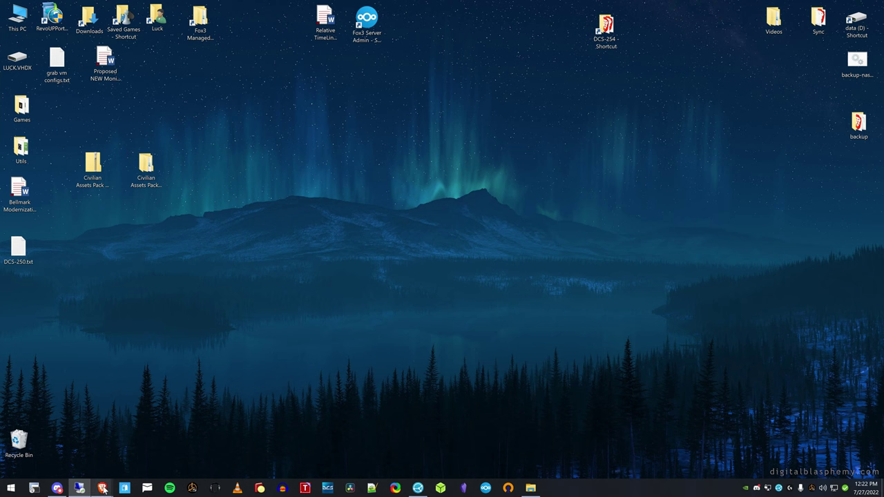
# - Close the READ ME PDF and the DCS Server Dashboard tabs in Brave
pyautogui.moveTo(101, 489)
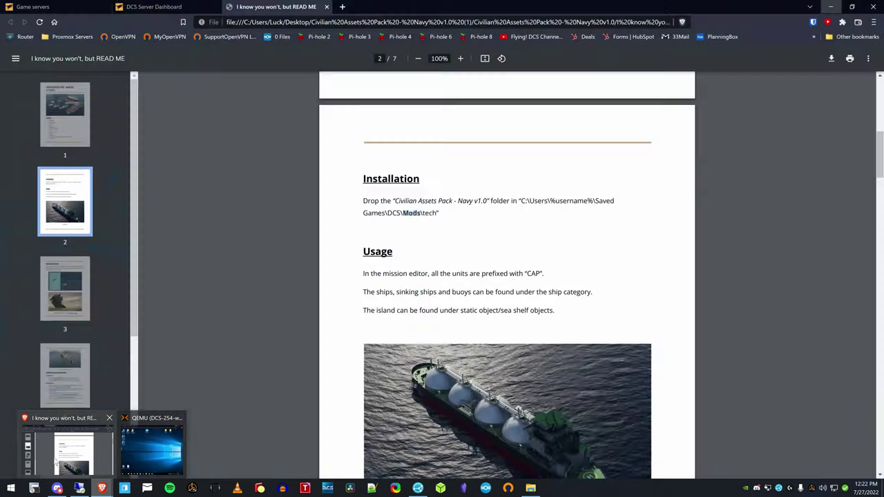
pyautogui.click(58, 460)
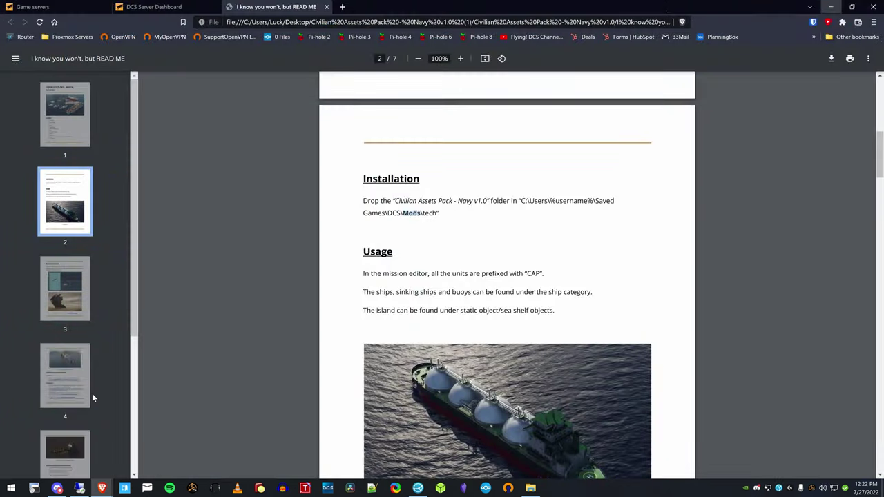
pyautogui.click(326, 7)
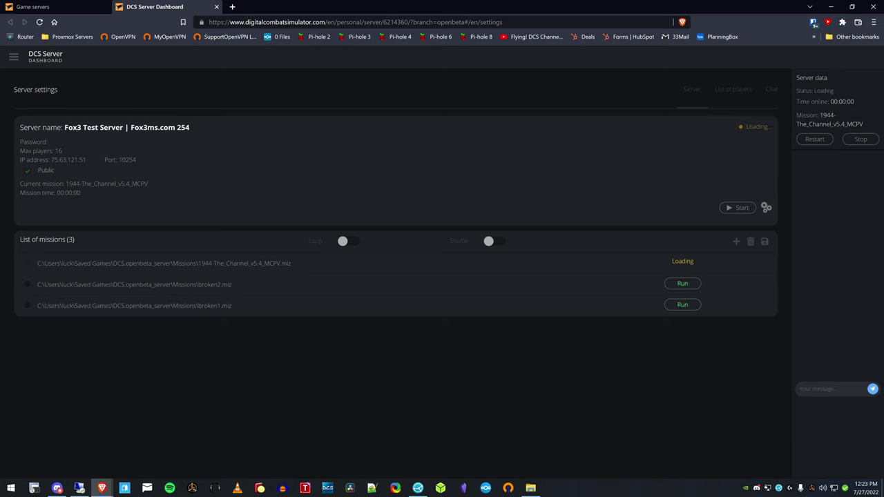
pyautogui.click(216, 6)
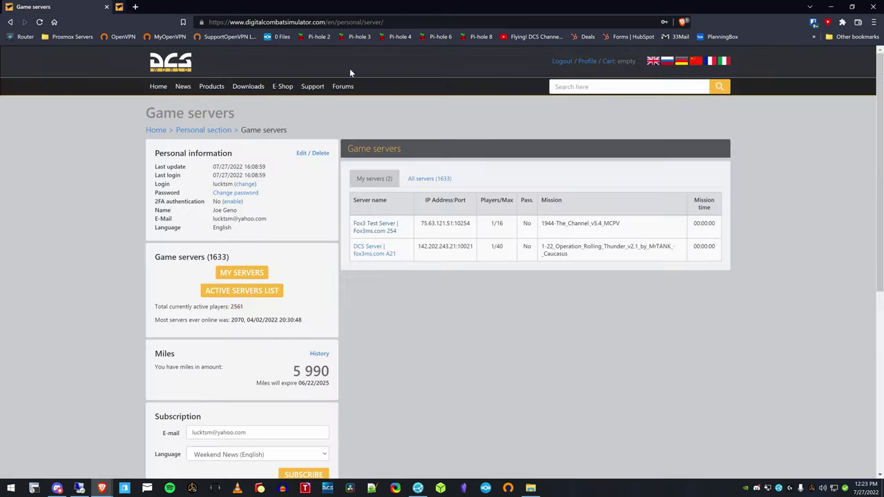
# - Minimize Brave and open the DCS-254 folder from its desktop shortcut
pyautogui.click(832, 7)
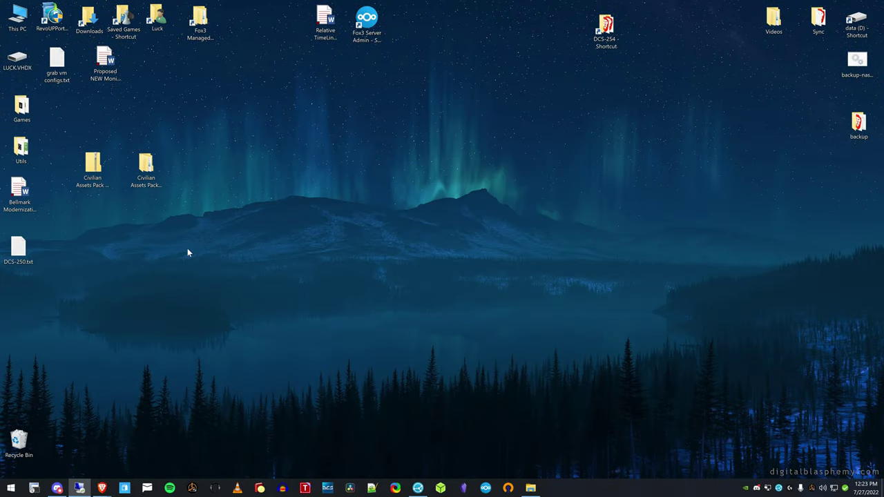
pyautogui.doubleClick(606, 28)
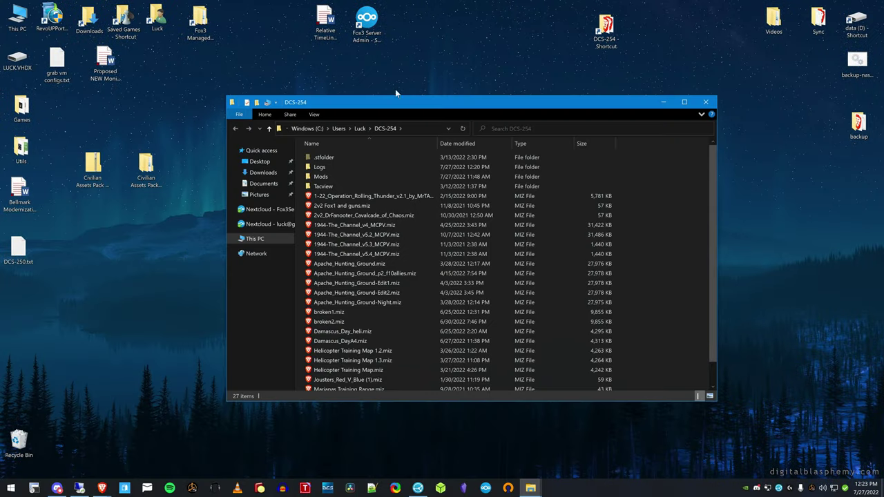
pyautogui.moveTo(331, 102); pyautogui.dragTo(284, 84)
pyautogui.scroll(-1, 362, 265)
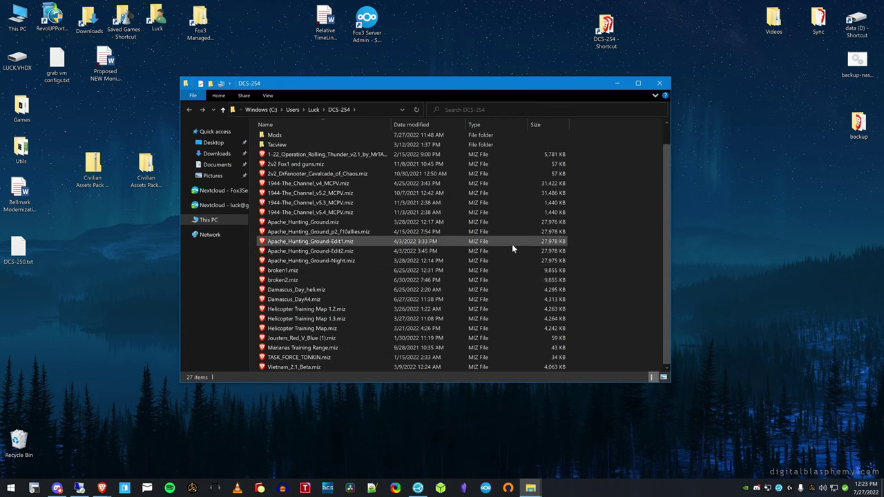
# - Create an empty file named reboot.me without the .txt extension, then sort by newest Date modified
pyautogui.rightClick(607, 214)
pyautogui.moveTo(640, 324)
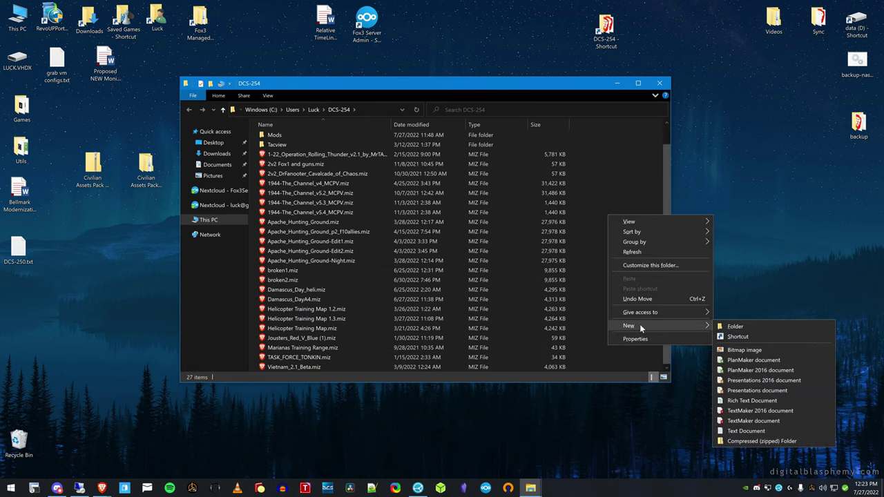
pyautogui.click(730, 434)
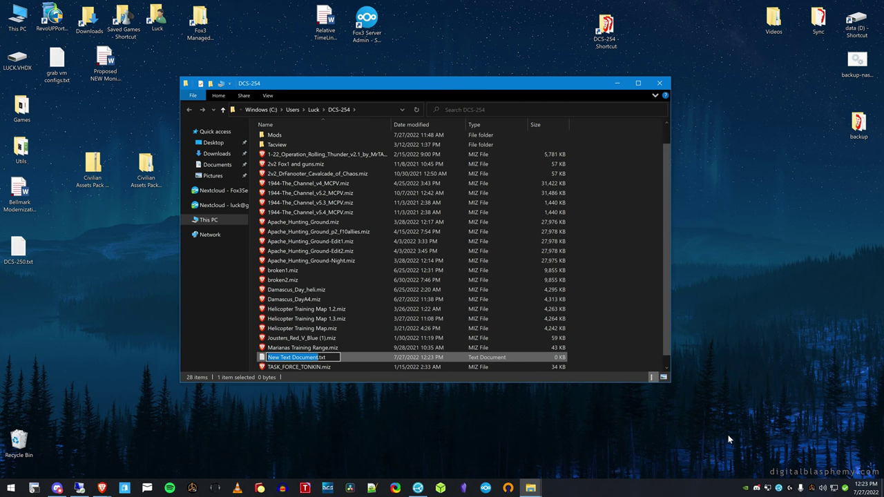
pyautogui.write('rebootme')
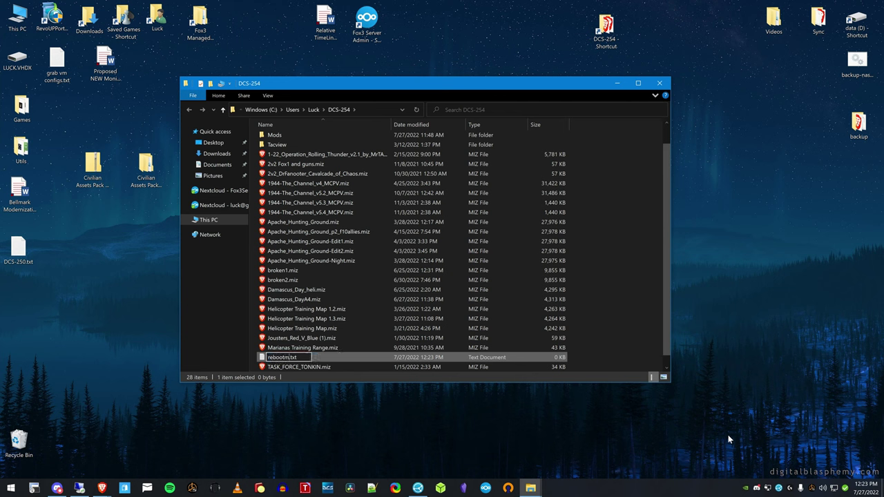
pyautogui.press('BackSpace')
pyautogui.press('BackSpace')
pyautogui.write('e')
pyautogui.press('Delete')
pyautogui.press('Delete')
pyautogui.press('Delete')
pyautogui.press('Delete')
pyautogui.press('Return')
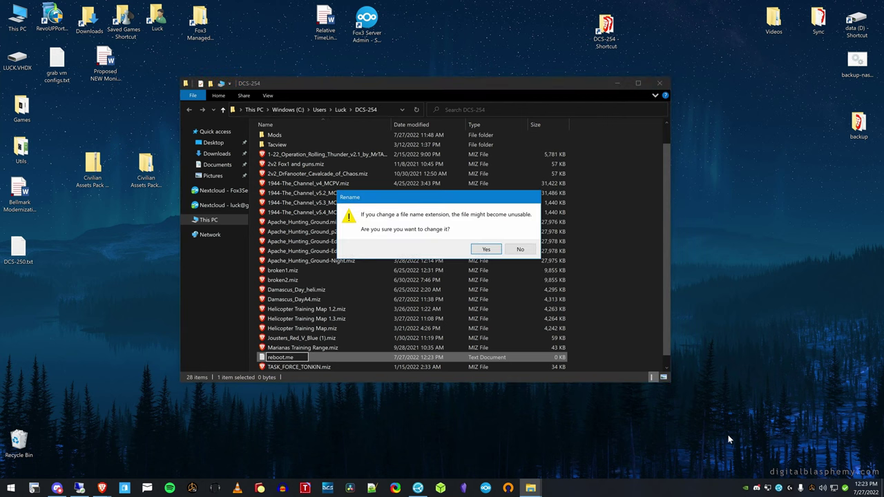
pyautogui.click(486, 250)
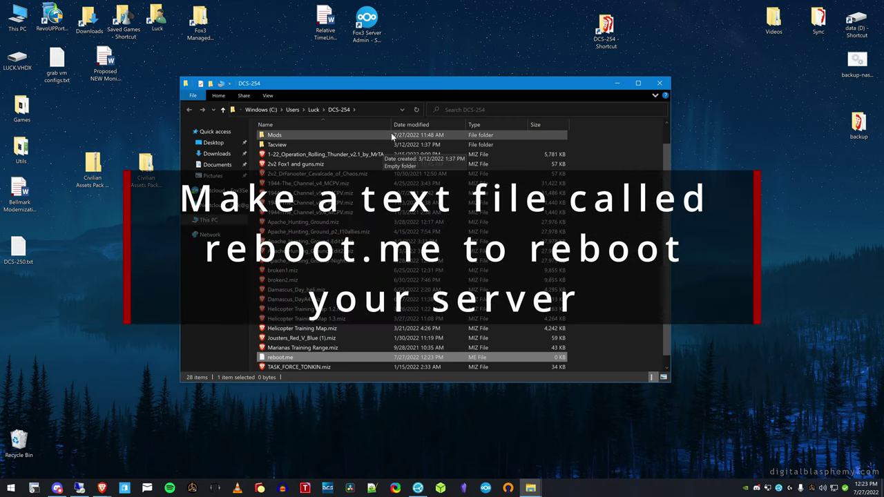
pyautogui.click(413, 126)
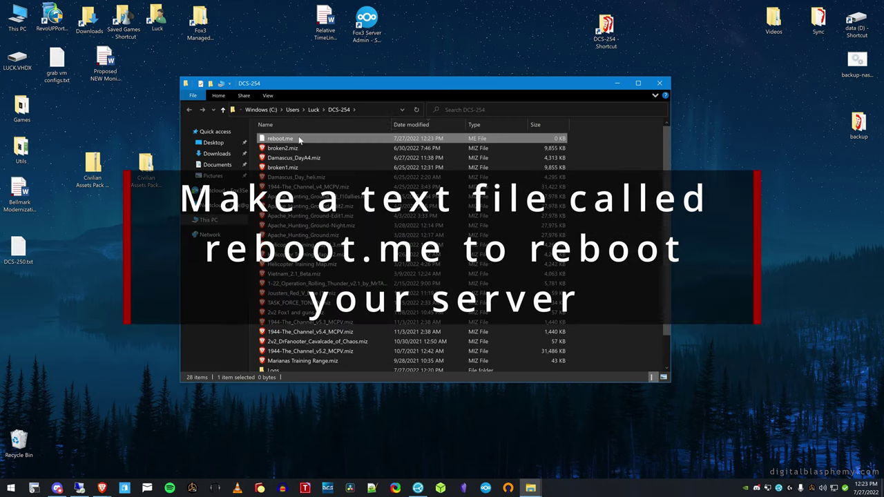
# - Wait for the server to pick up reboot.me, then scroll the DCS-254 list to confirm it's gone
pyautogui.moveTo(298, 140)
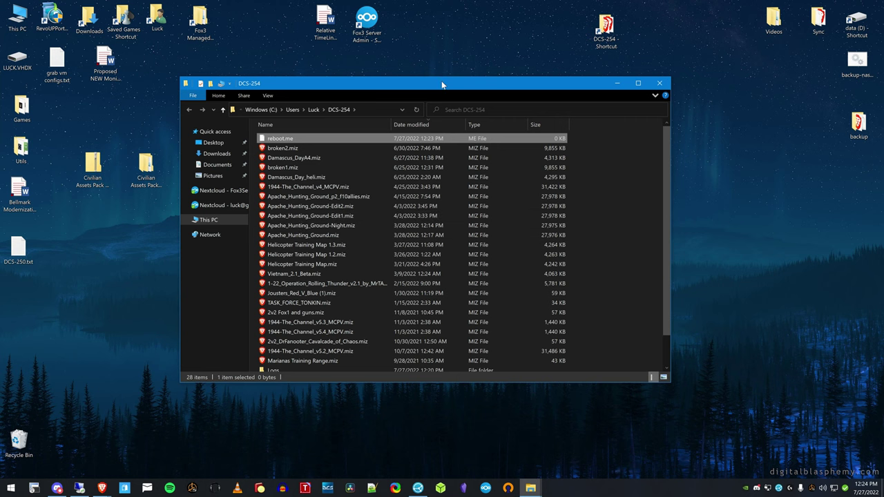
pyautogui.moveTo(442, 83); pyautogui.dragTo(457, 85)
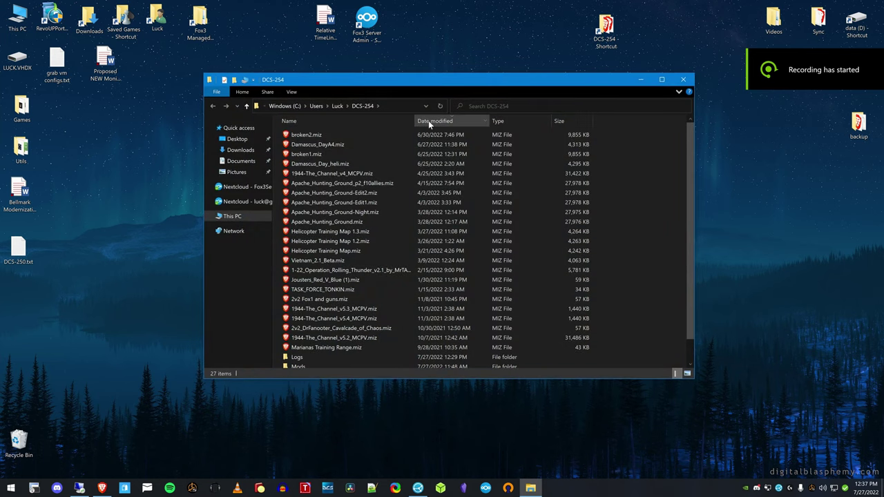
pyautogui.scroll(-1, 376, 211)
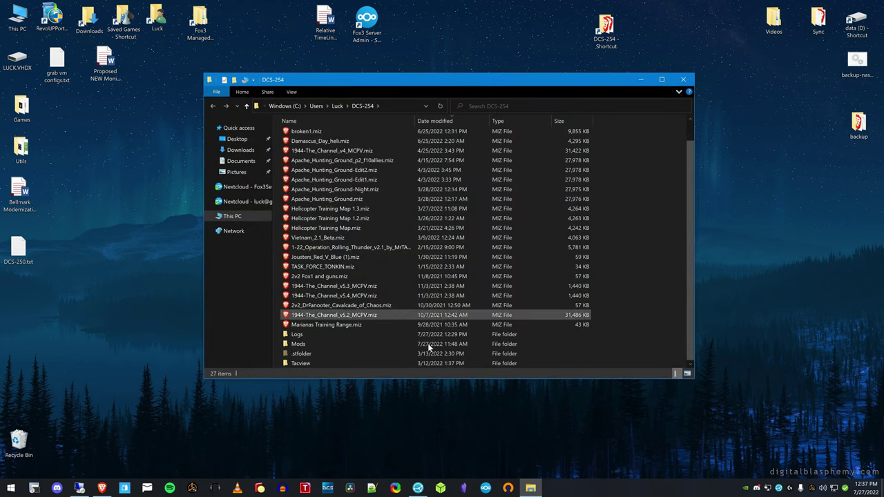
pyautogui.scroll(1, 379, 210)
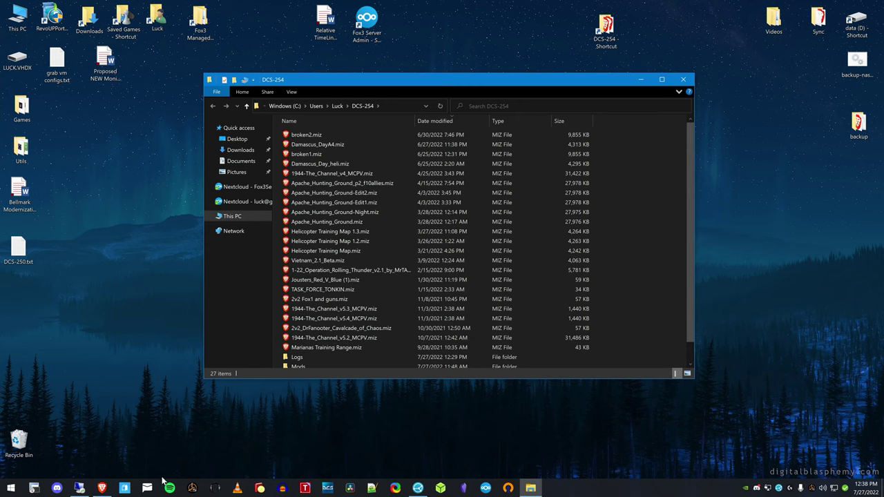
# - Connect the dashboard on web port 8254, check Fox3 Test Server is paused, then close noVNC
pyautogui.click(100, 488)
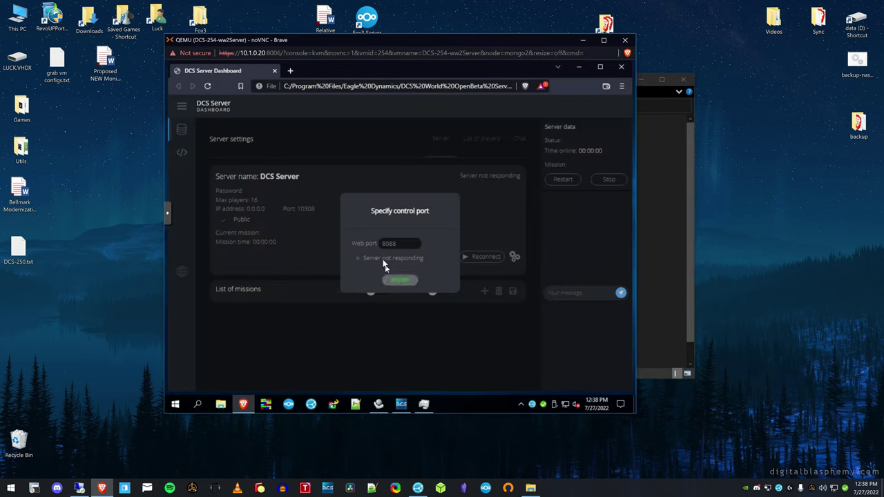
pyautogui.doubleClick(384, 243)
pyautogui.write('8254')
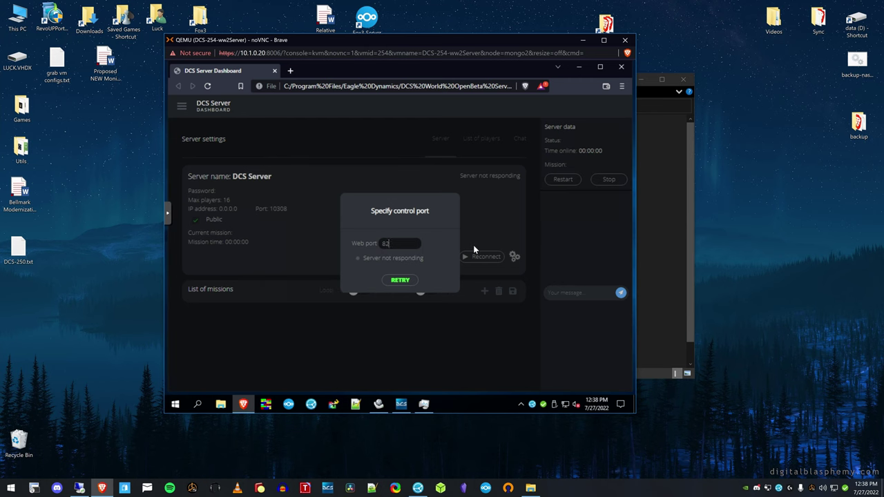
pyautogui.click(398, 279)
pyautogui.scroll(-2, 455, 225)
pyautogui.scroll(2, 497, 183)
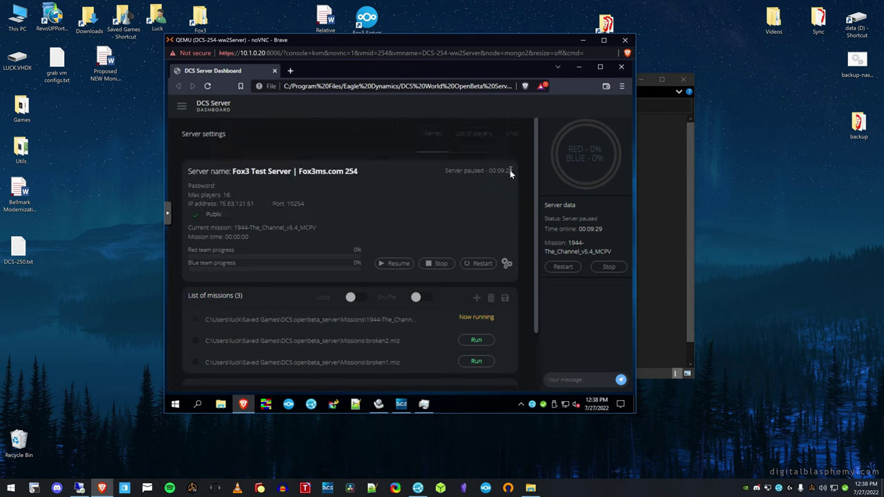
pyautogui.click(627, 40)
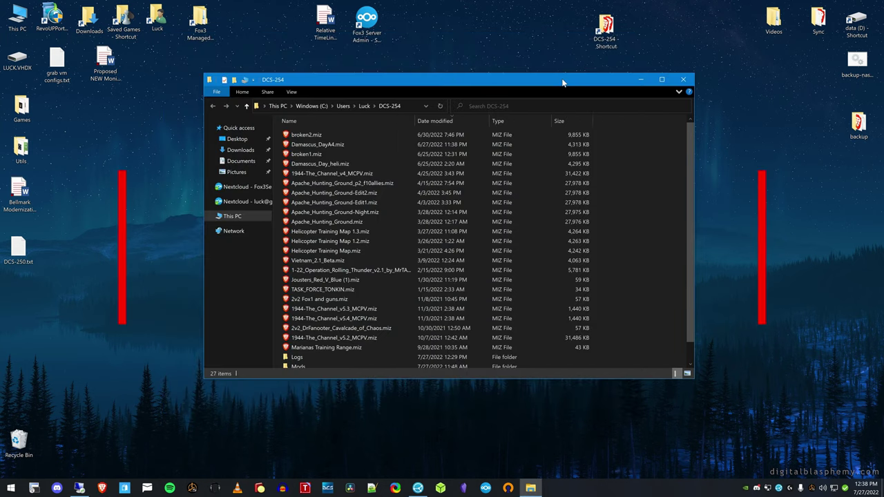
pyautogui.scroll(-1, 352, 345)
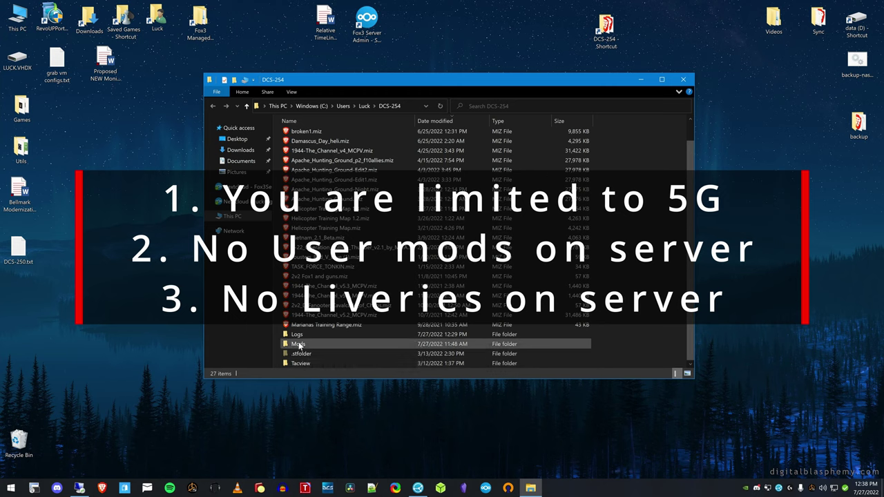
pyautogui.doubleClick(339, 344)
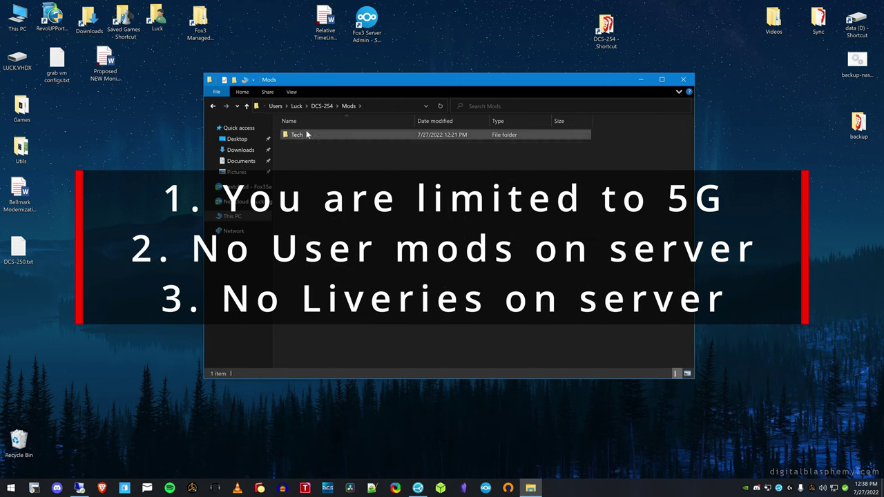
pyautogui.click(362, 106)
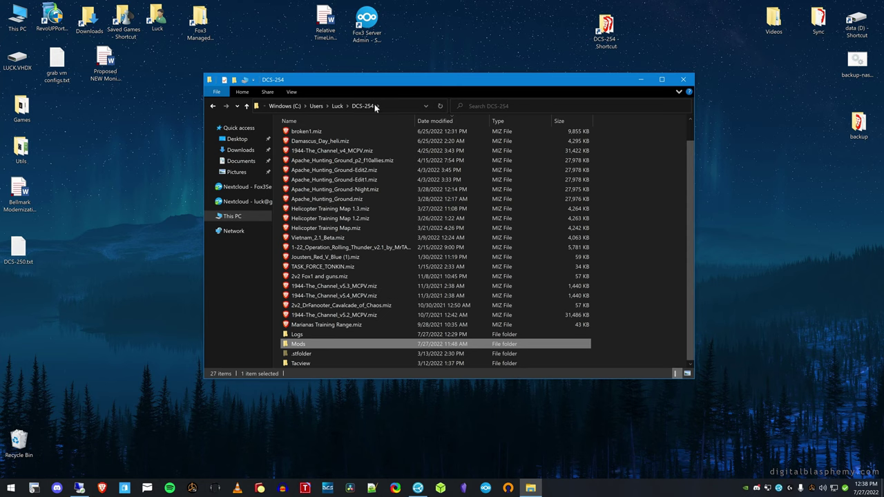
pyautogui.moveTo(362, 85)
pyautogui.mouseDown()
pyautogui.moveTo(354, 70)
pyautogui.moveTo(346, 76)
pyautogui.mouseUp()
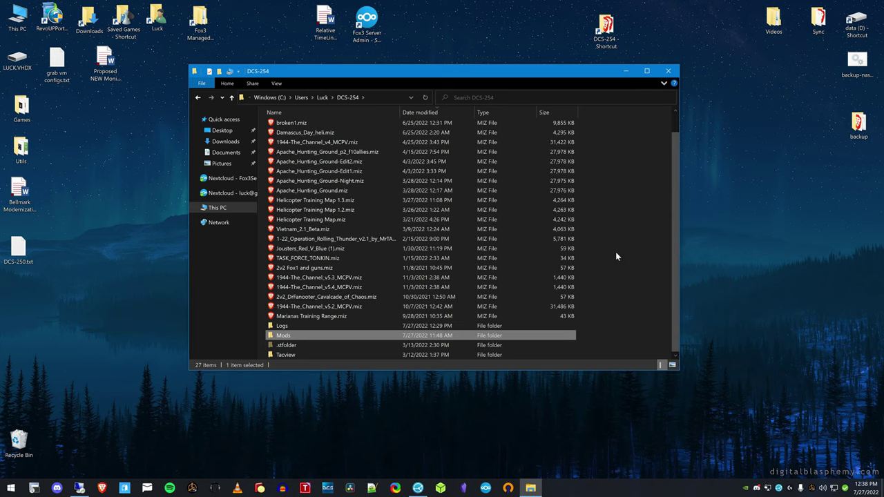
pyautogui.moveTo(425, 73); pyautogui.dragTo(432, 87)
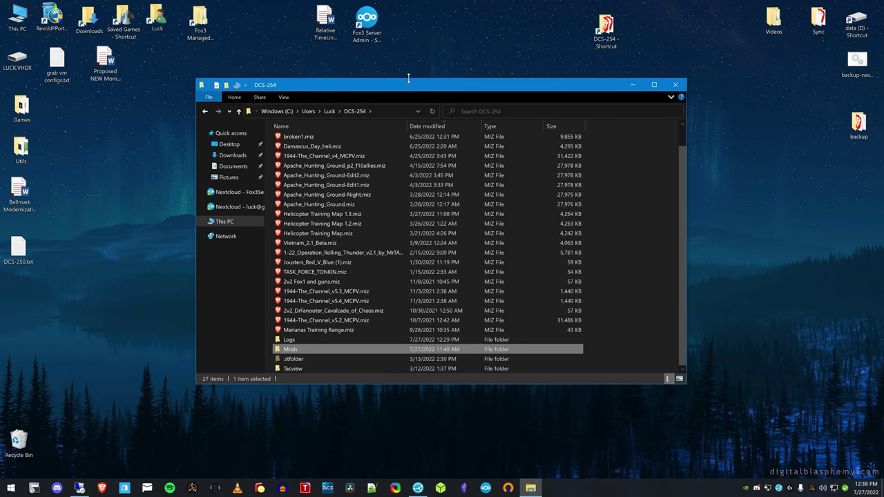